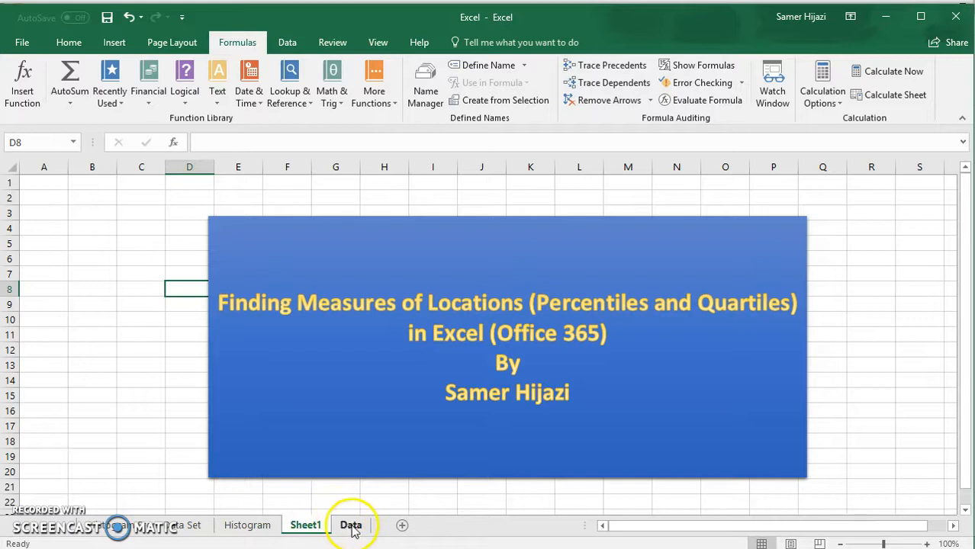
On the Data sheet, start inserting a function in cell E2 and select PERCENTILE.EXC among the Statistical functions
left_click(347, 525)
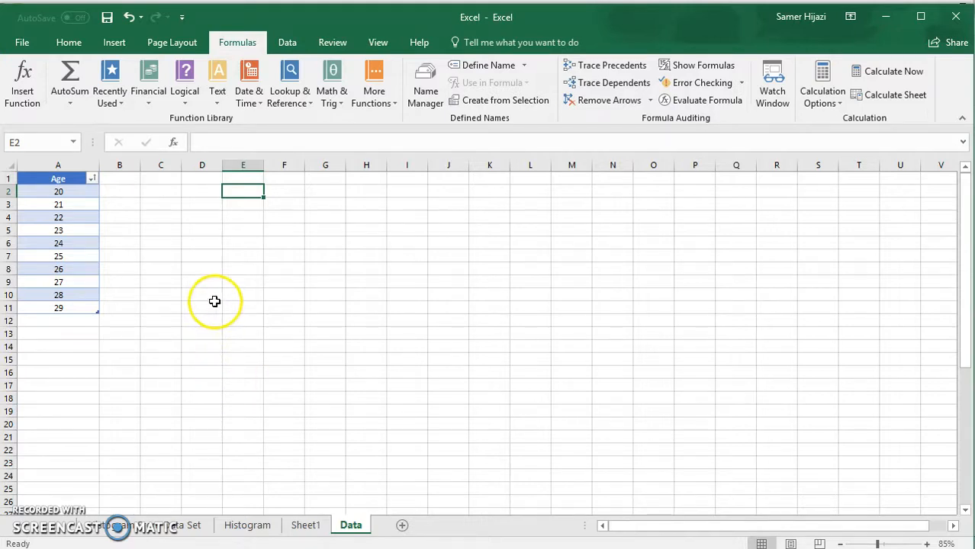
left_click(21, 85)
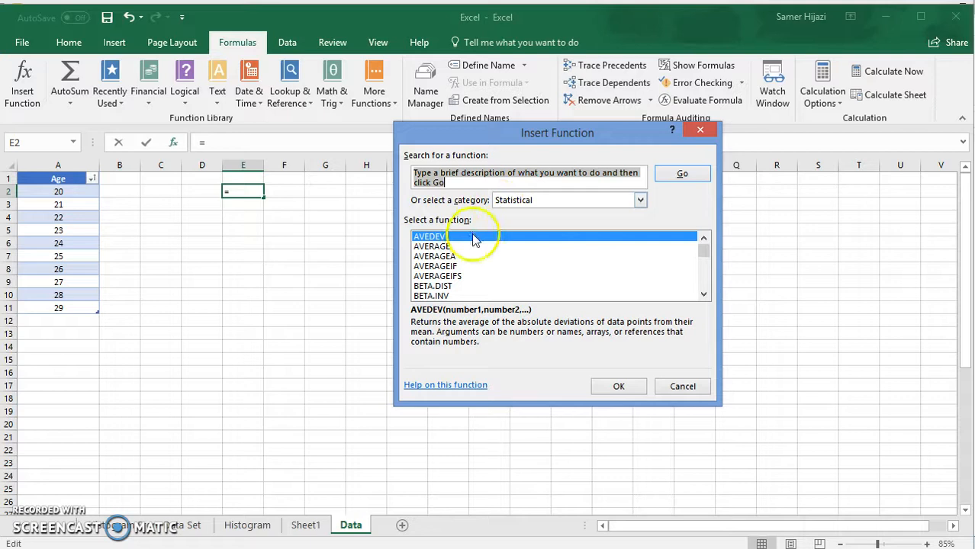
left_click(449, 257)
key("p")
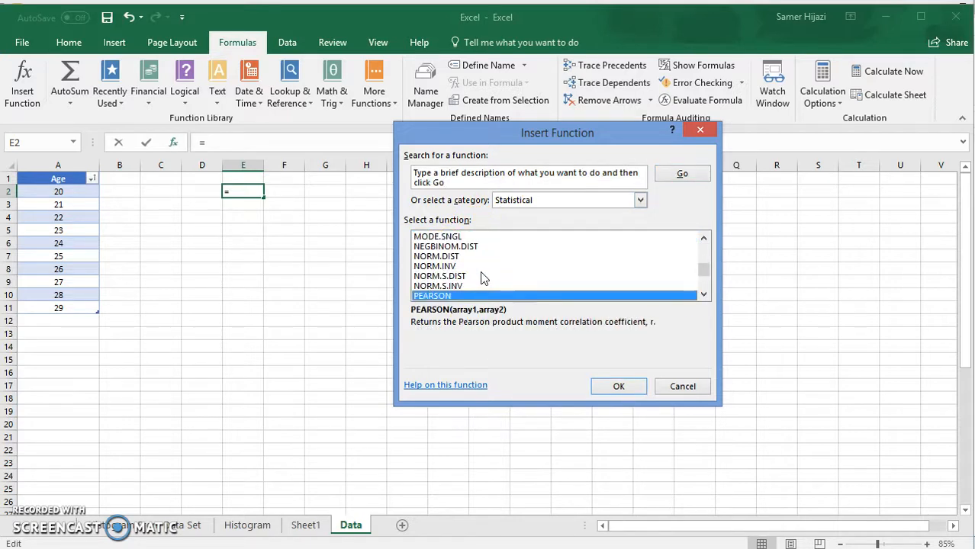
left_click(704, 295)
left_click(706, 296)
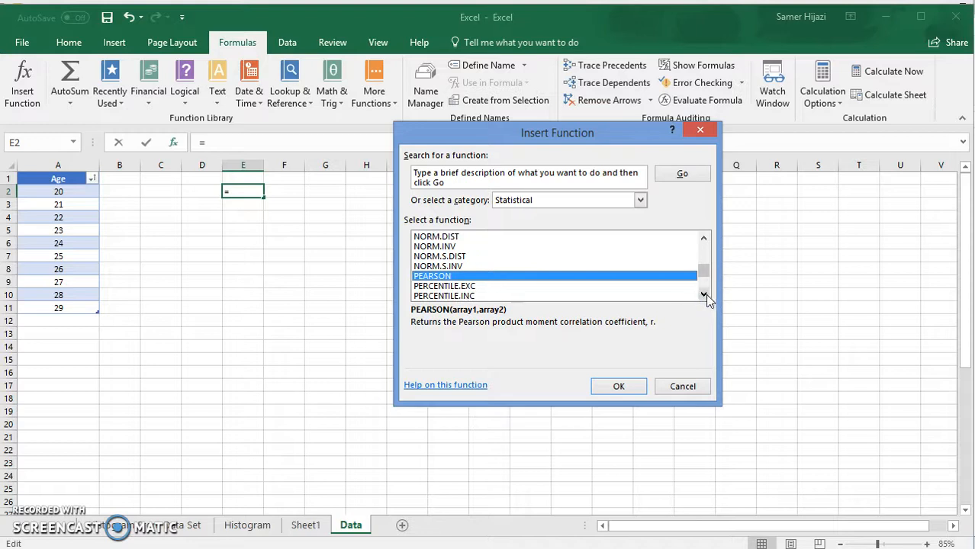
left_click(705, 296)
left_click(705, 296)
left_click(704, 296)
left_click(465, 257)
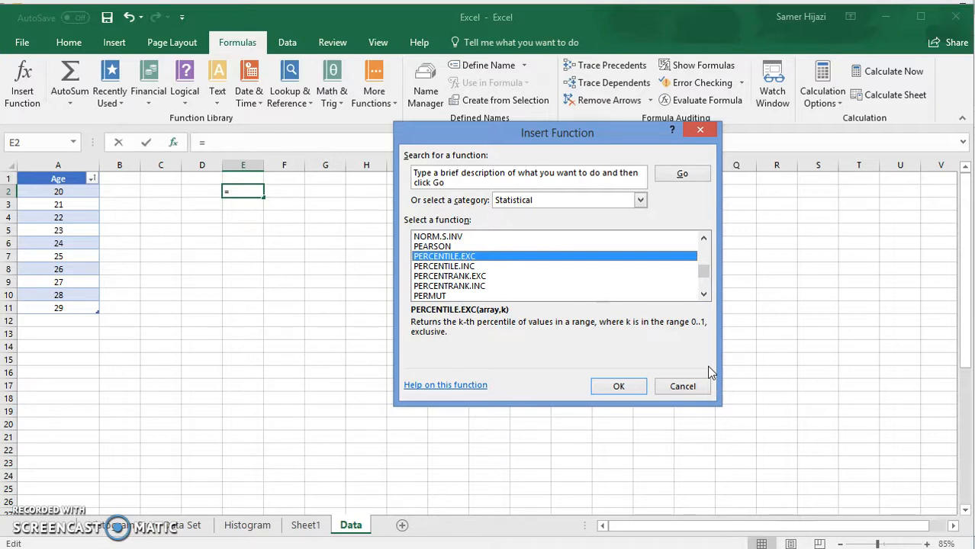
Compare the descriptions of the PERCENTILE.EXC and PERCENTILE.INC functions
key("Down")
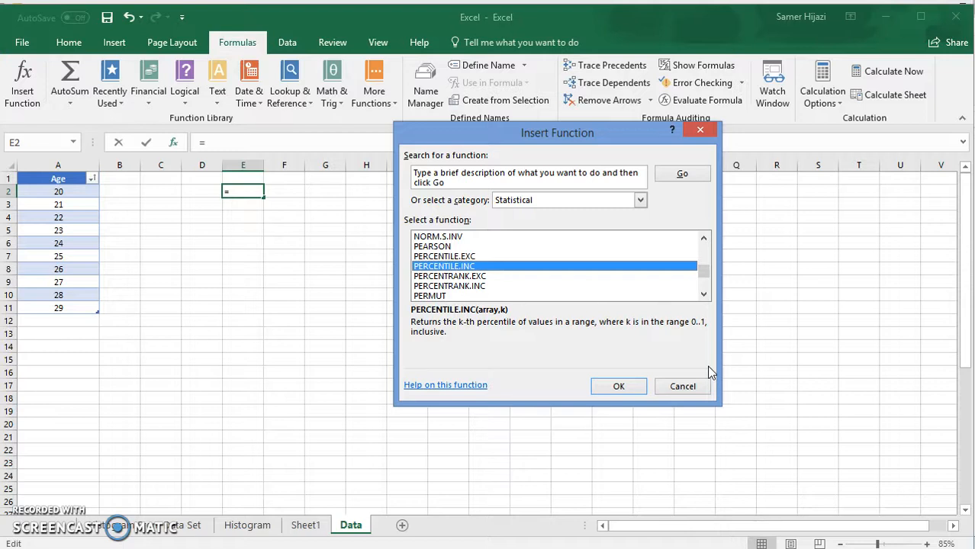
key("Up")
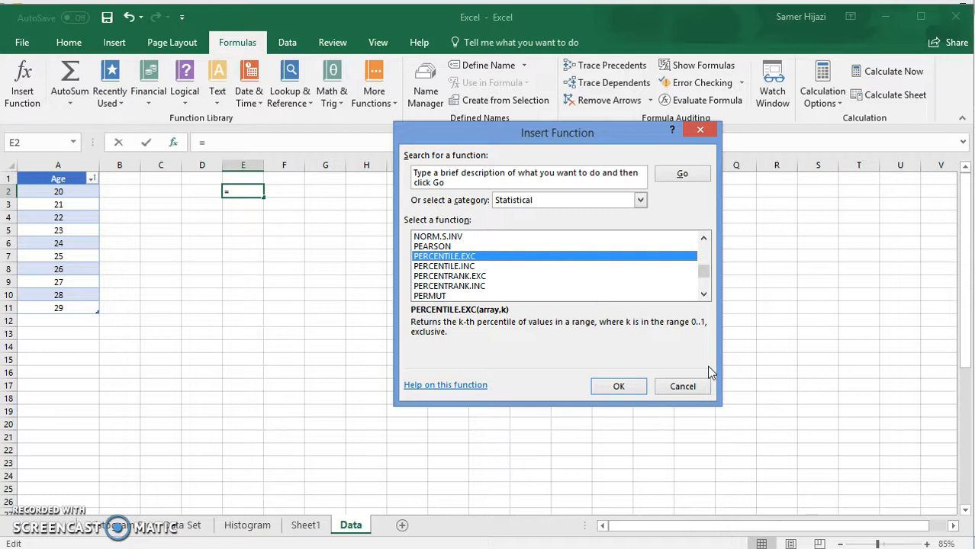
key("Down")
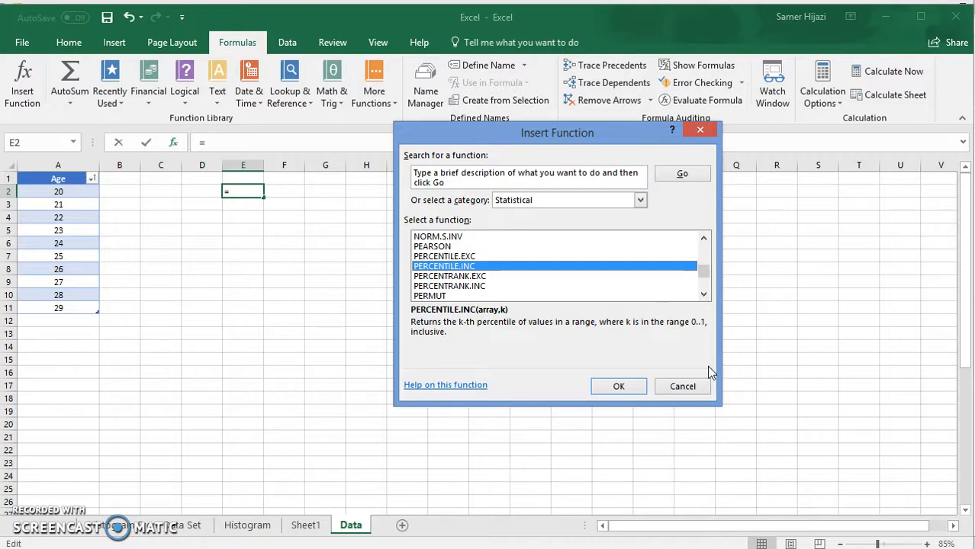
key("Up")
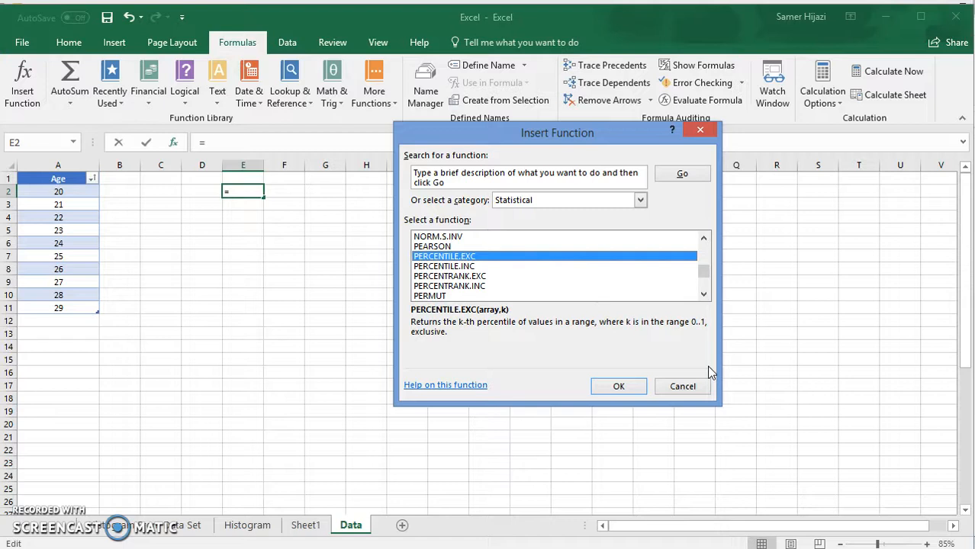
key("Down")
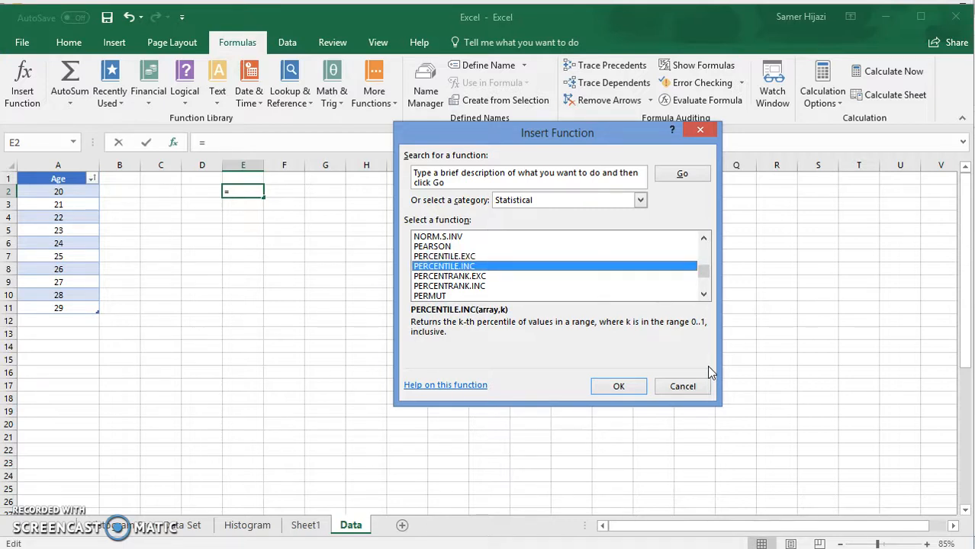
key("Up")
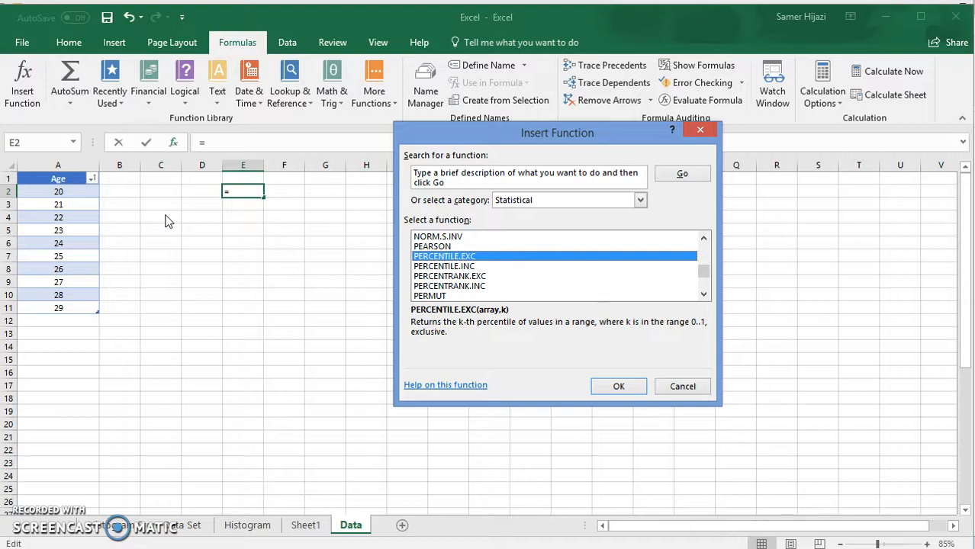
key("Down")
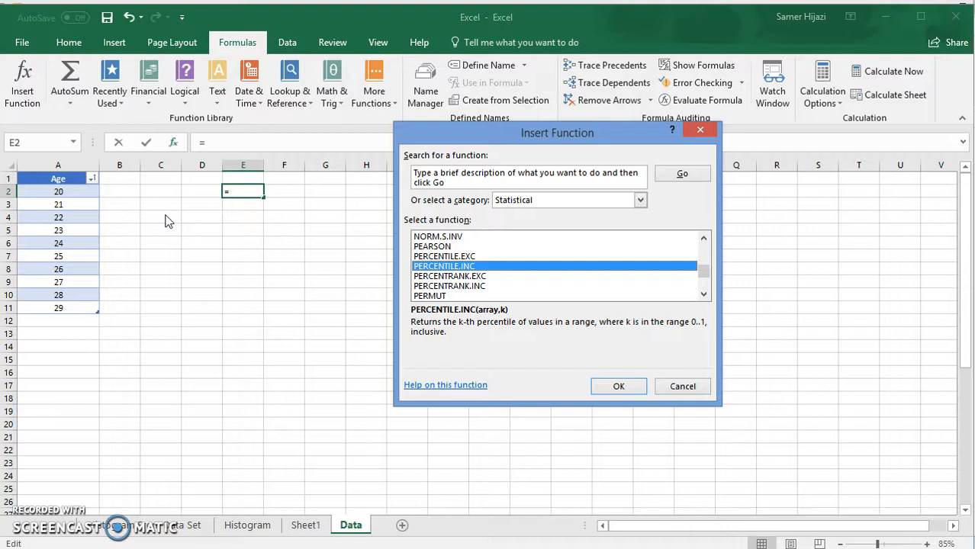
key("Up")
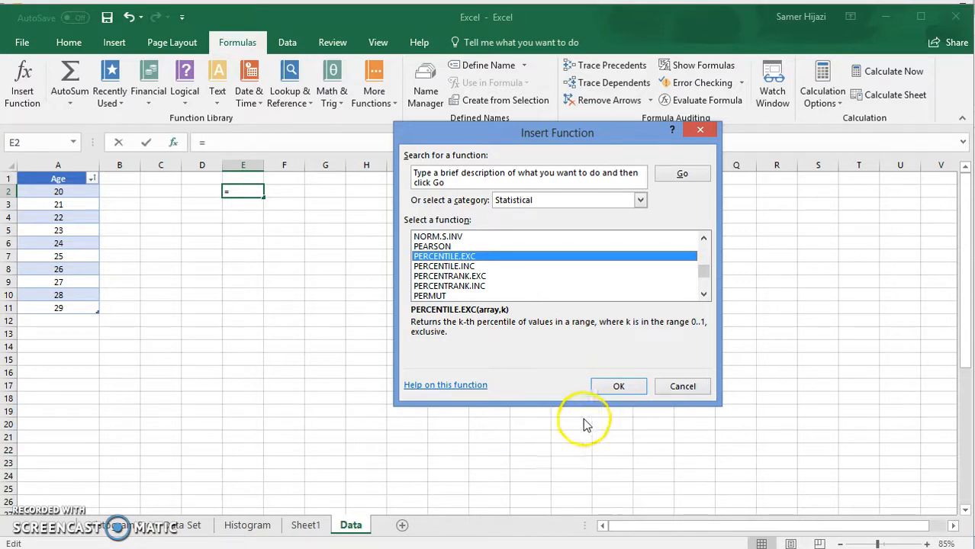
Insert PERCENTILE.EXC in E2 with the Age values A2:A11 as the array and K set to 0.1
left_click(465, 258)
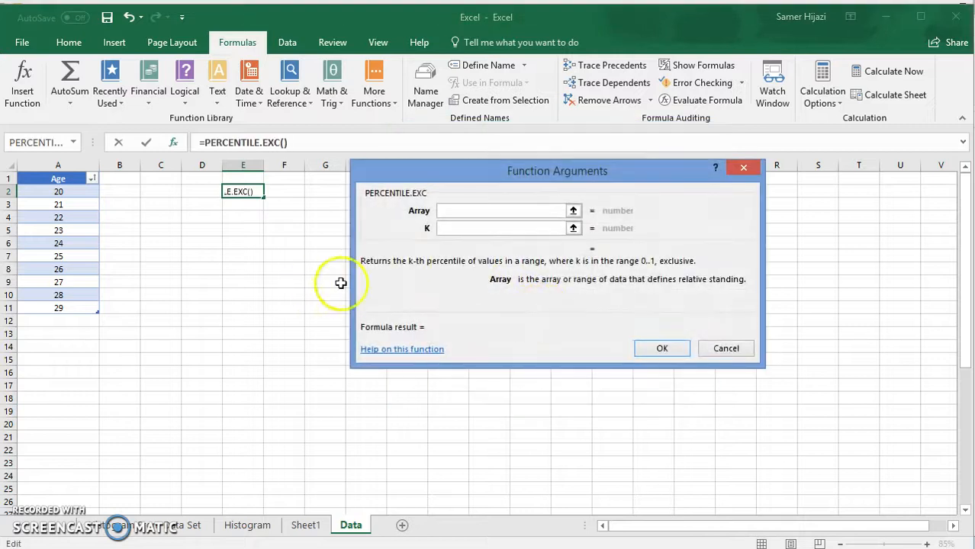
left_click(569, 209)
left_click_drag(51, 195, 60, 309)
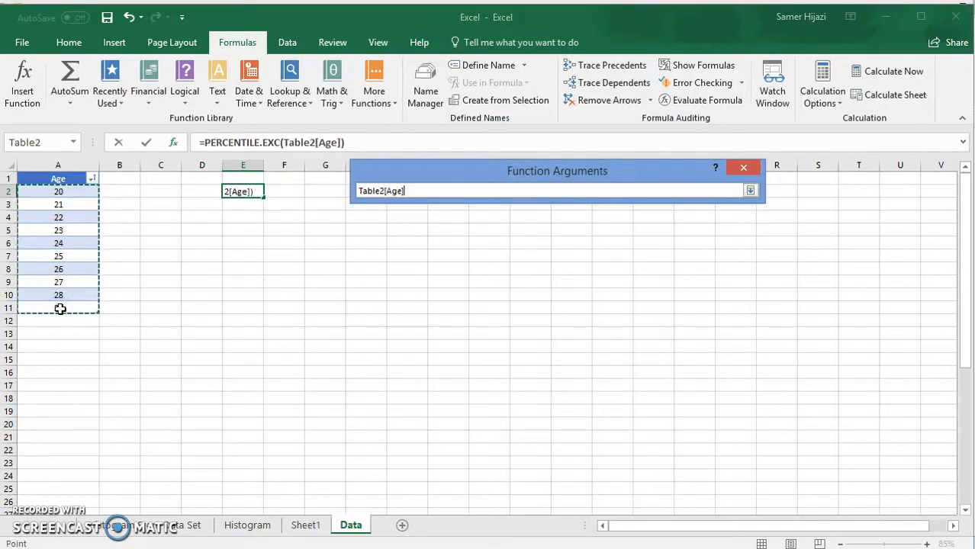
key("Return")
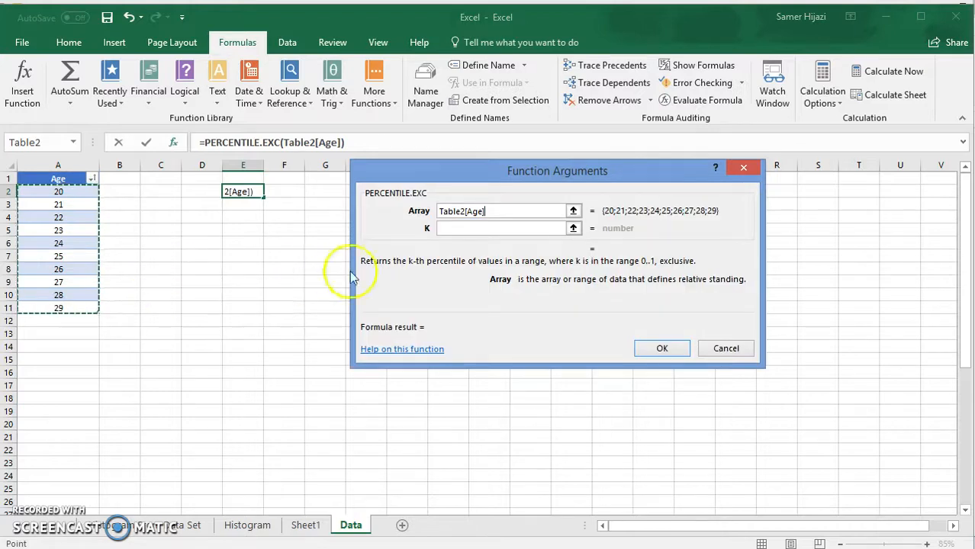
left_click(458, 229)
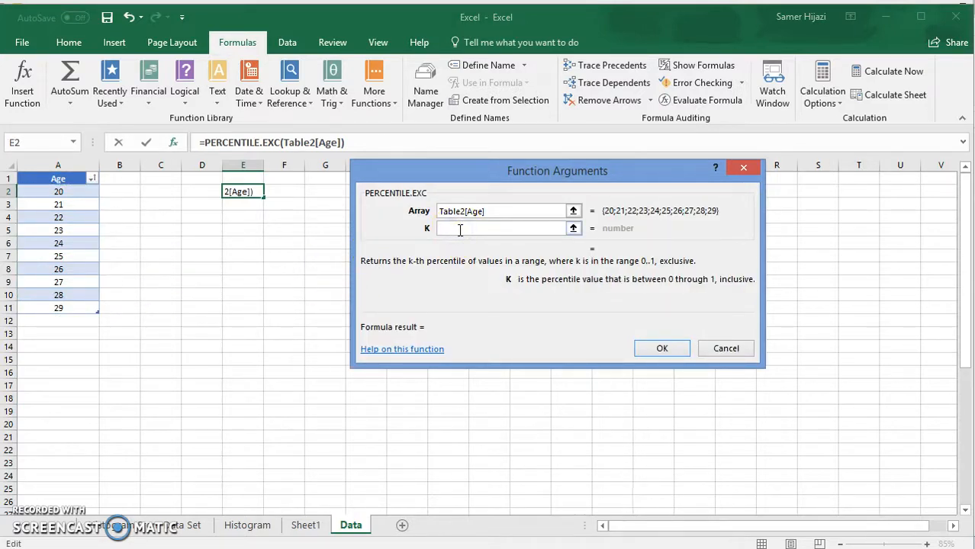
type("0.1")
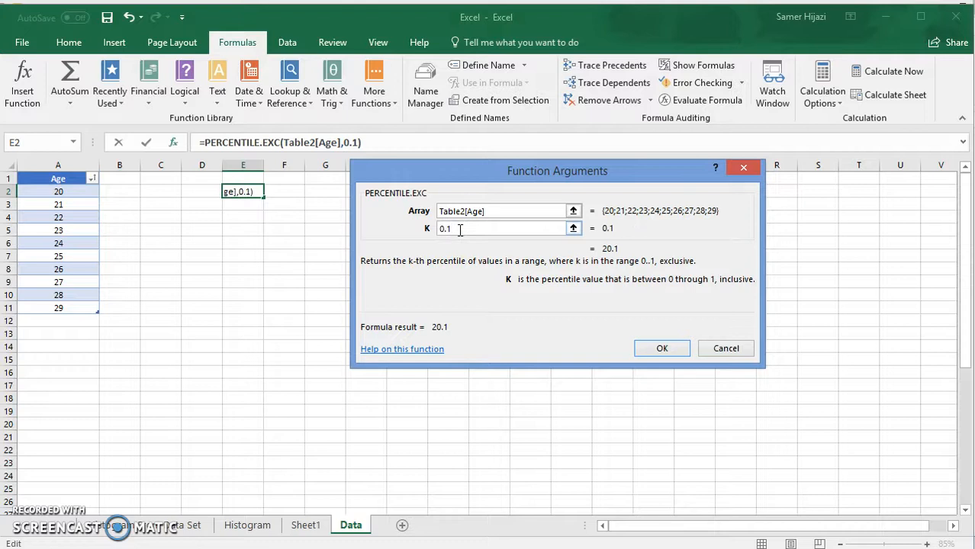
left_click(662, 348)
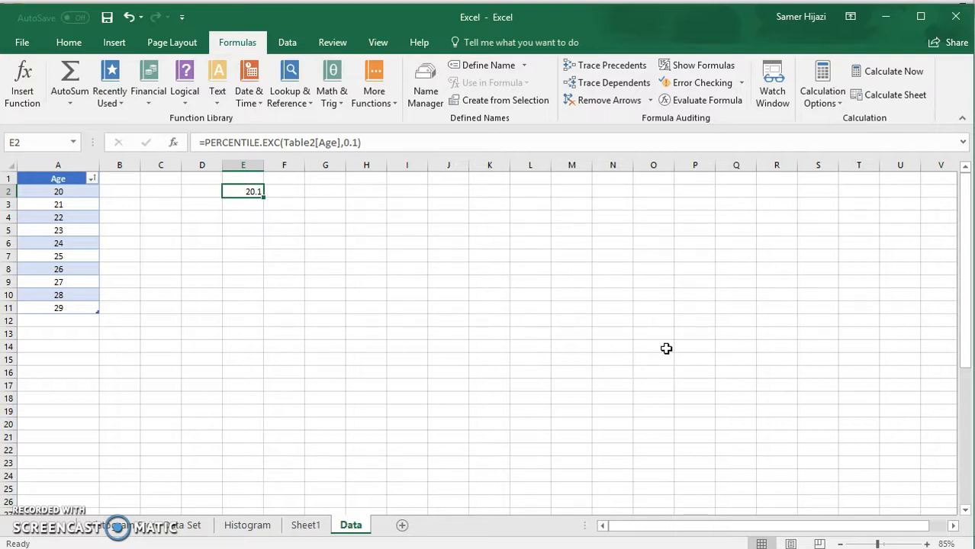
Enter a PERCENTILE.INC formula in E3 for the Age values A2:A11 with k 0.1
left_click(256, 204)
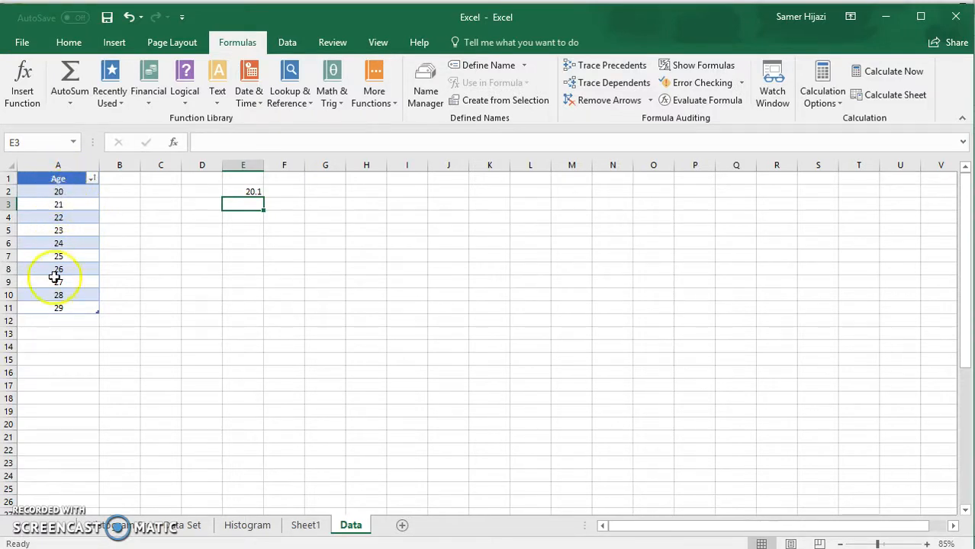
type("=")
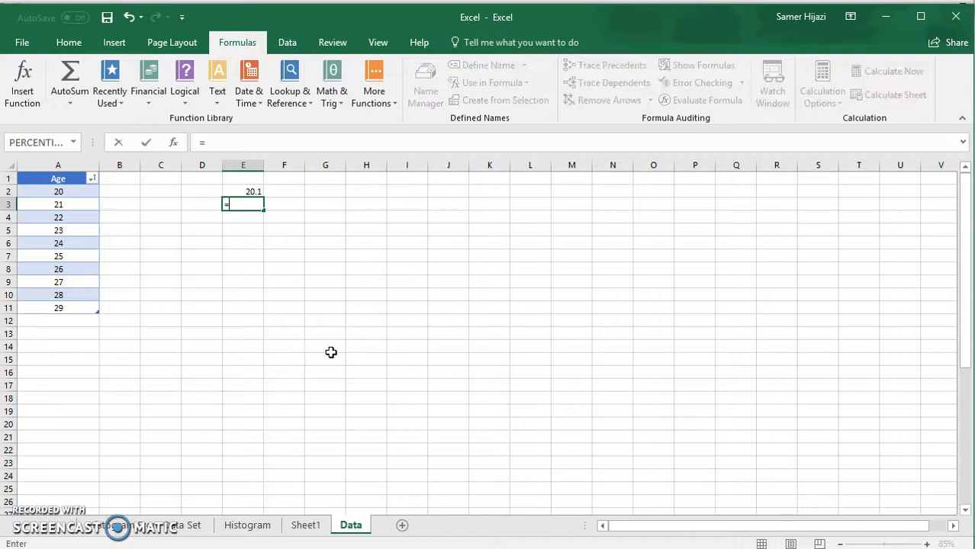
type("per")
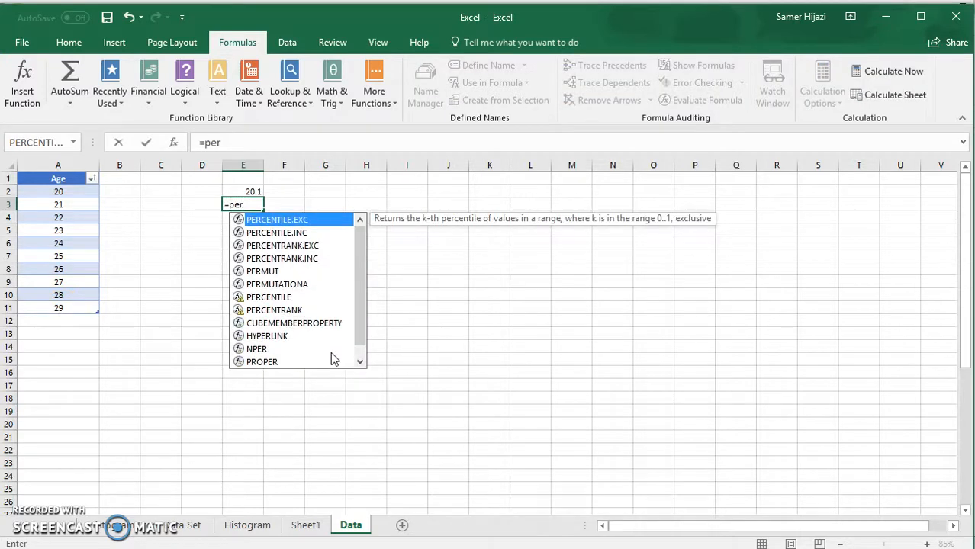
double_click(289, 232)
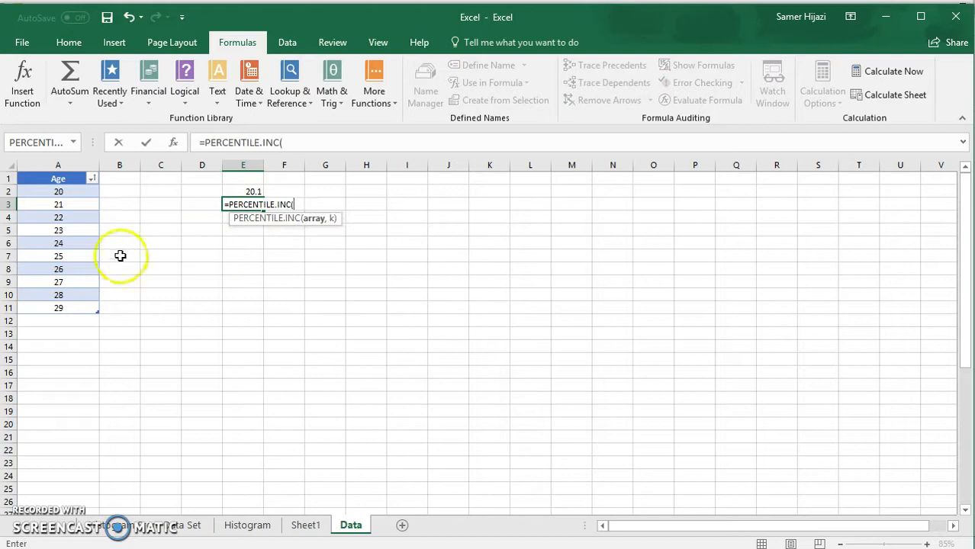
left_click_drag(65, 191, 63, 304)
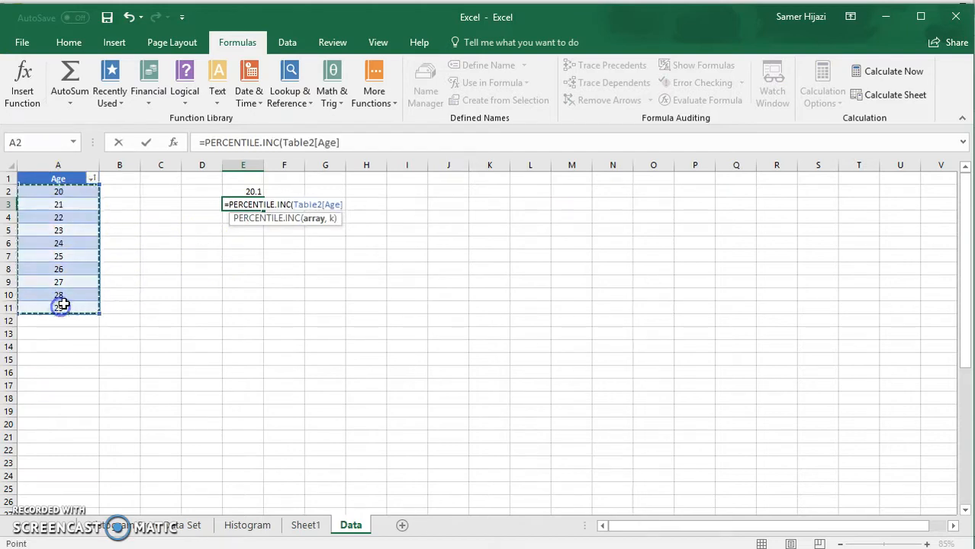
type(",0.1")
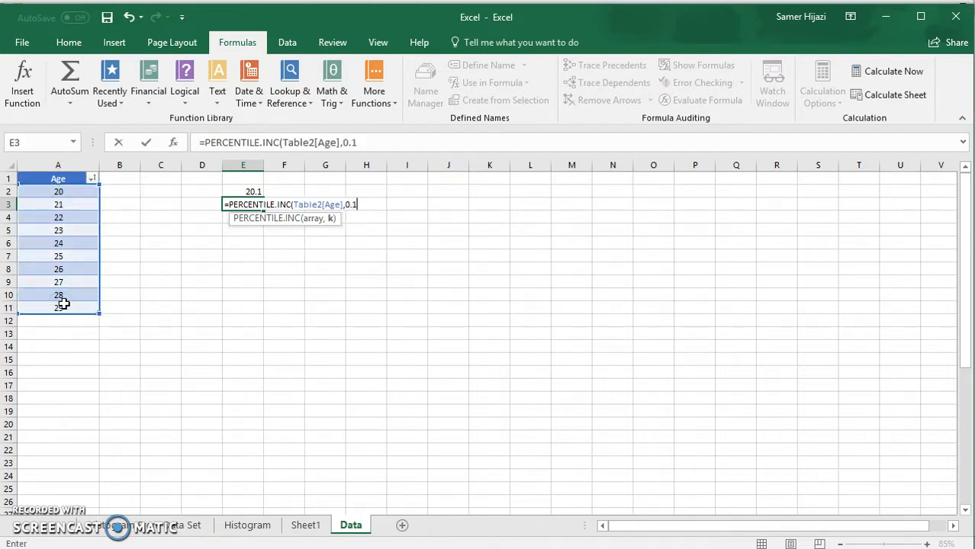
key("Return")
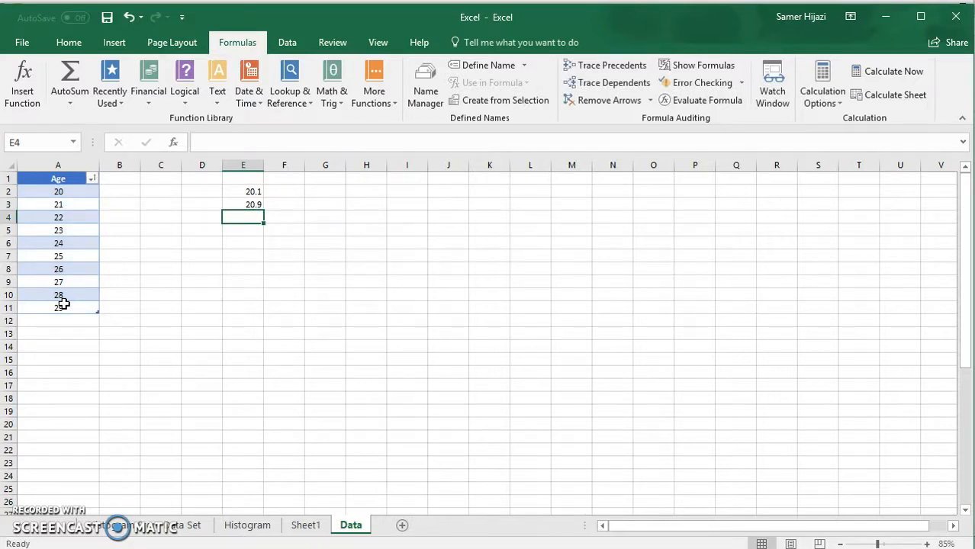
Label the percentile columns by entering 10% in E1 and 25% in F1
left_click(244, 204)
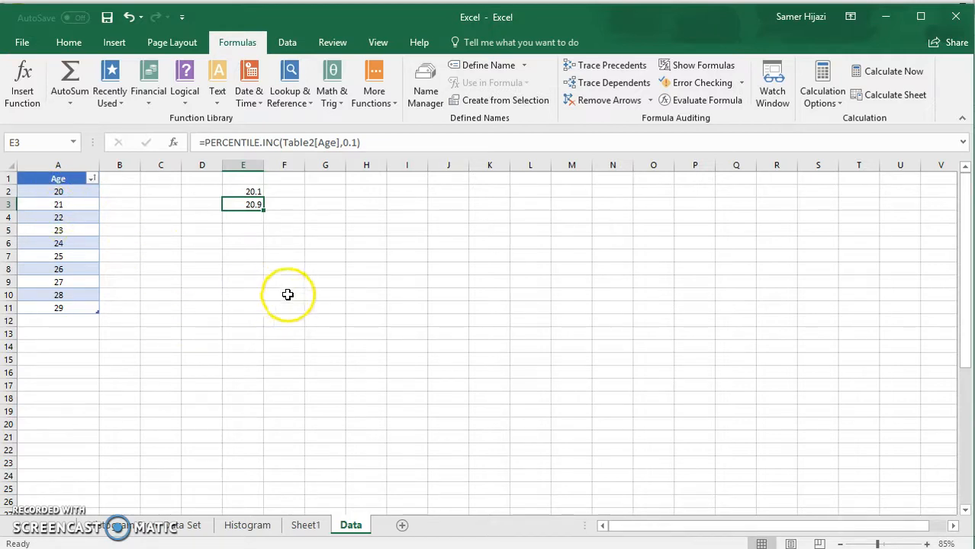
left_click(283, 192)
key("Up")
key("Left")
type("1")
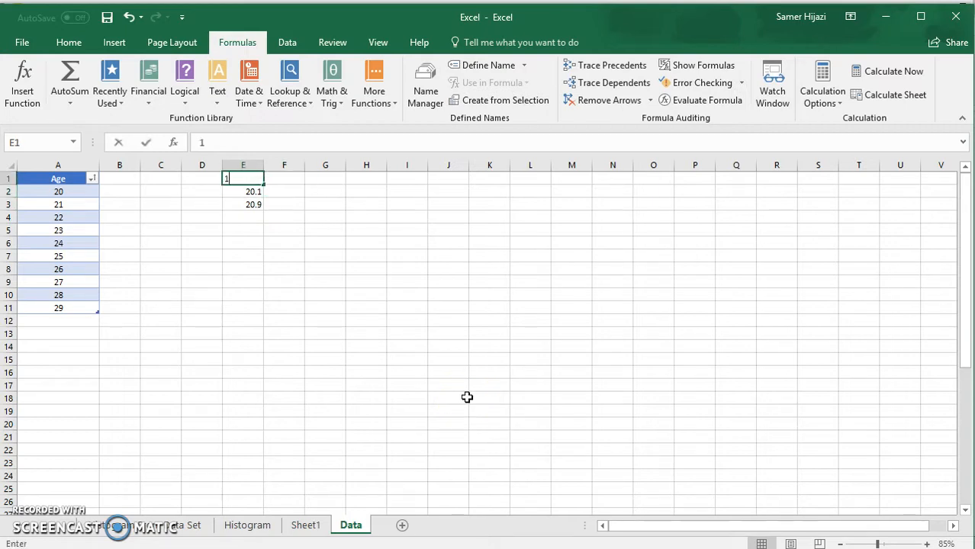
type("0")
key("Tab")
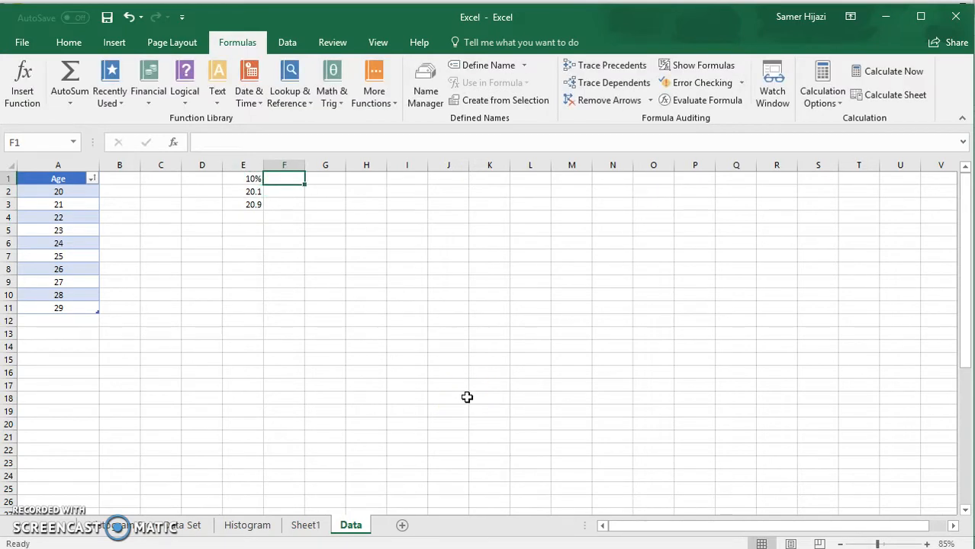
type("=")
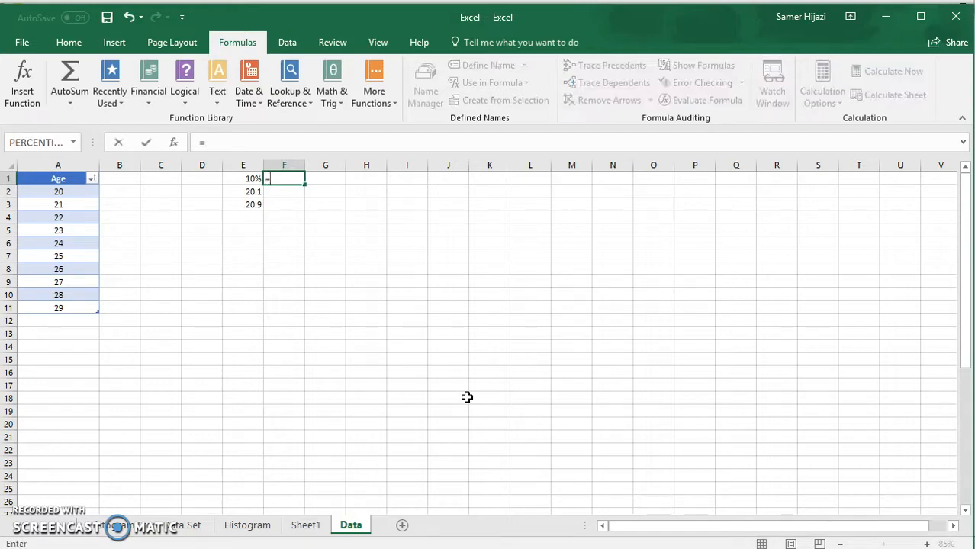
type("25")
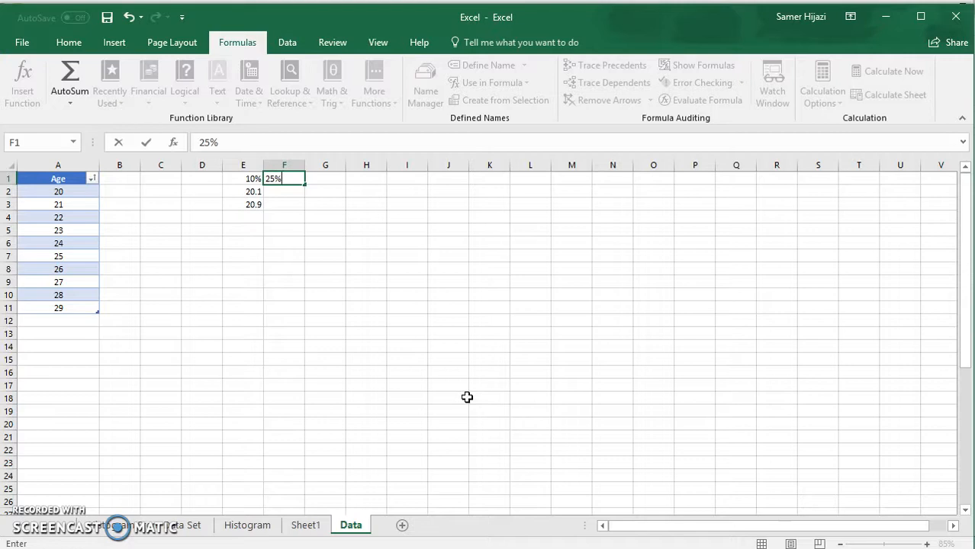
key("Return")
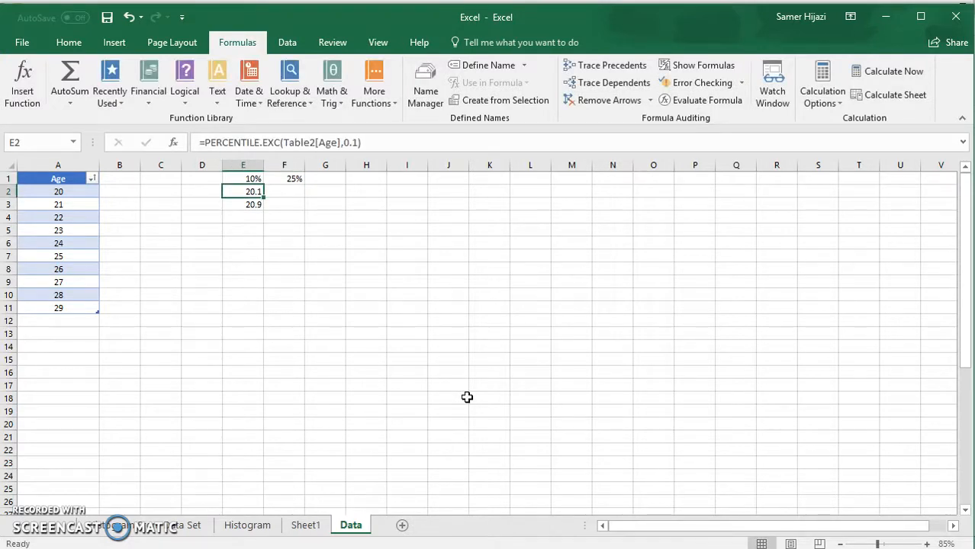
Enter a PERCENTILE.EXC formula in F2 for the Age values A2:A11 with k .25
key("Right")
type("=per")
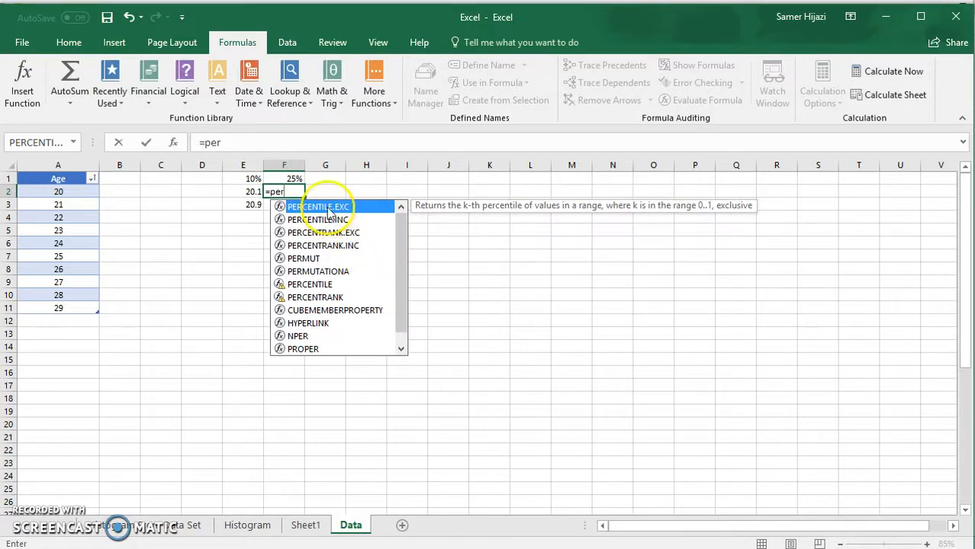
double_click(330, 207)
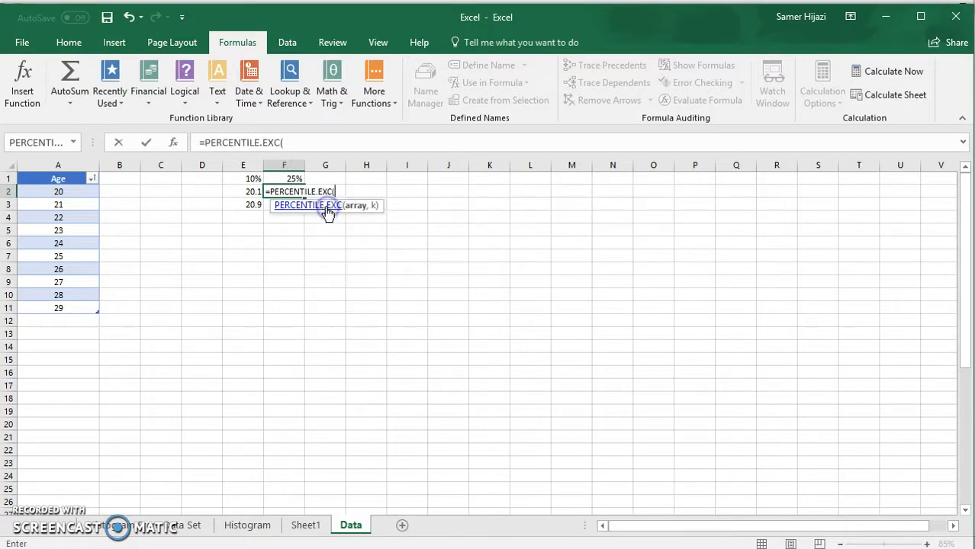
left_click_drag(67, 192, 66, 305)
type(",.25)")
key("Return")
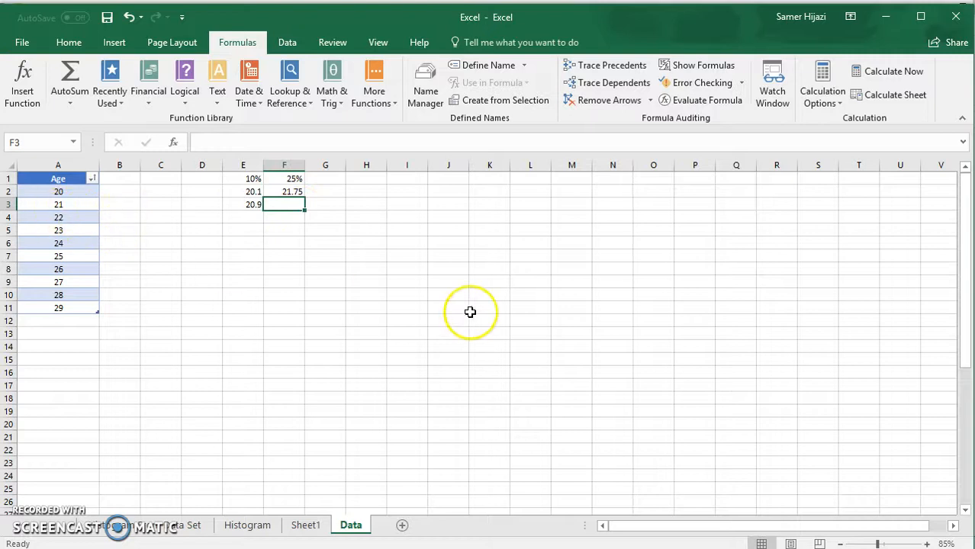
Enter a PERCENTILE.INC formula in F3 for the Age values A2:A11 with k .25
type("=")
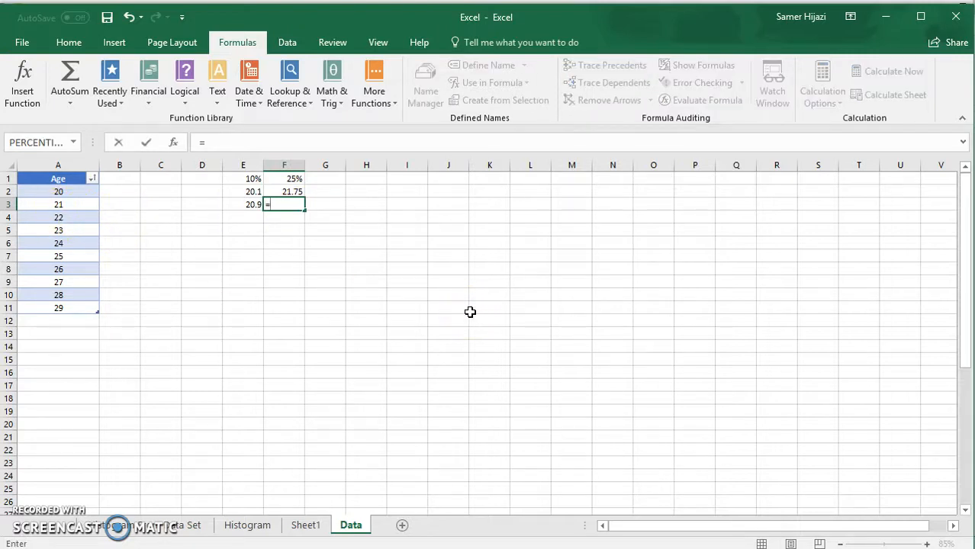
type("per")
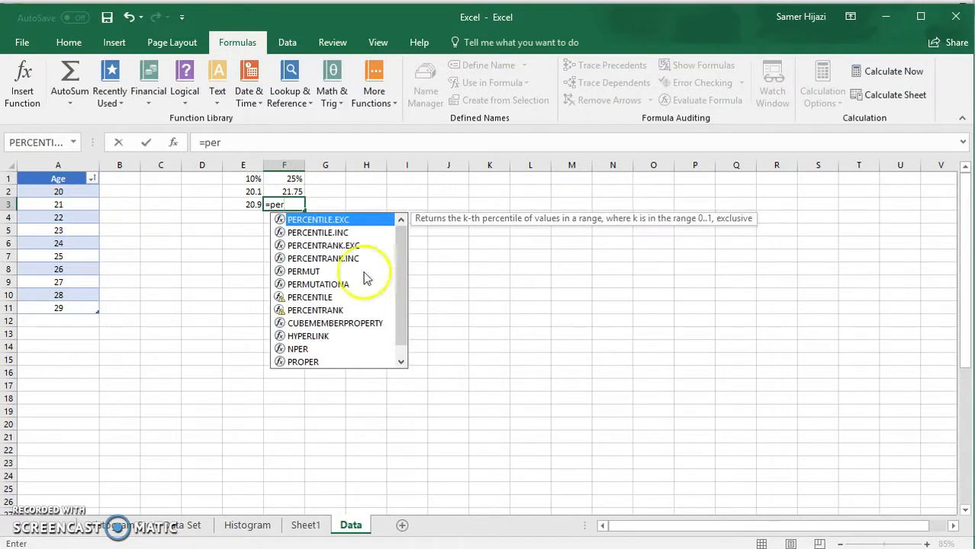
double_click(339, 232)
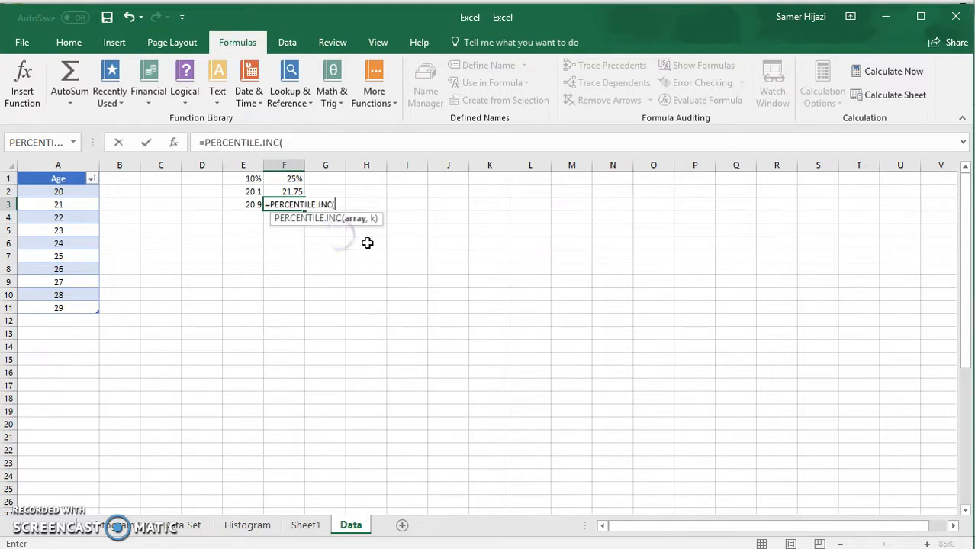
left_click_drag(89, 191, 79, 308)
type(",.25")
key("Return")
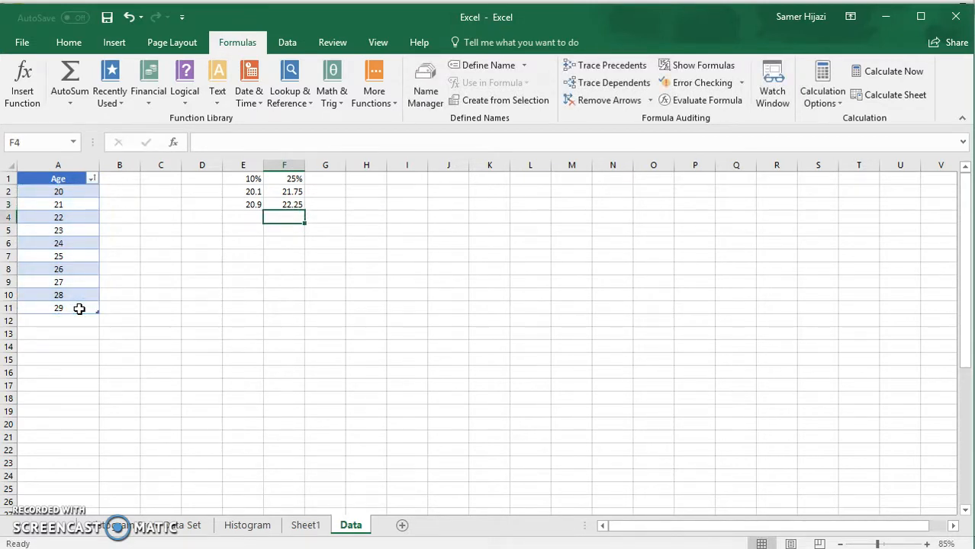
Label a new percentile column by entering 5% in D1
key("Up")
key("Up")
key("Up")
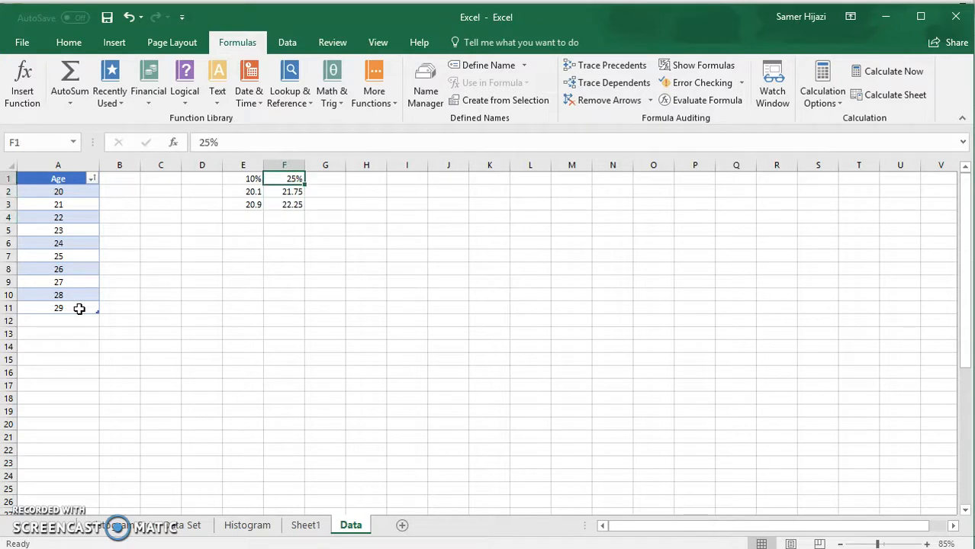
key("Left")
key("Left")
type("5")
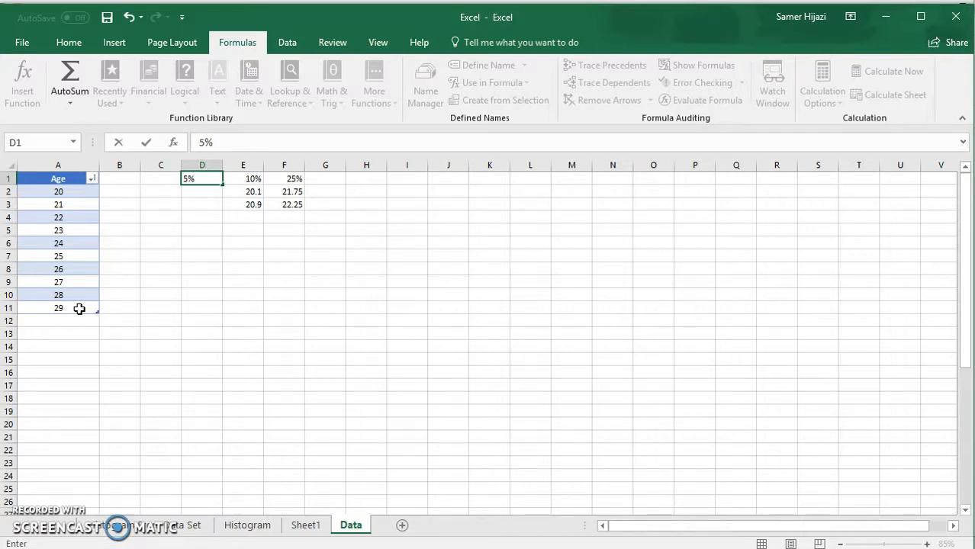
key("Return")
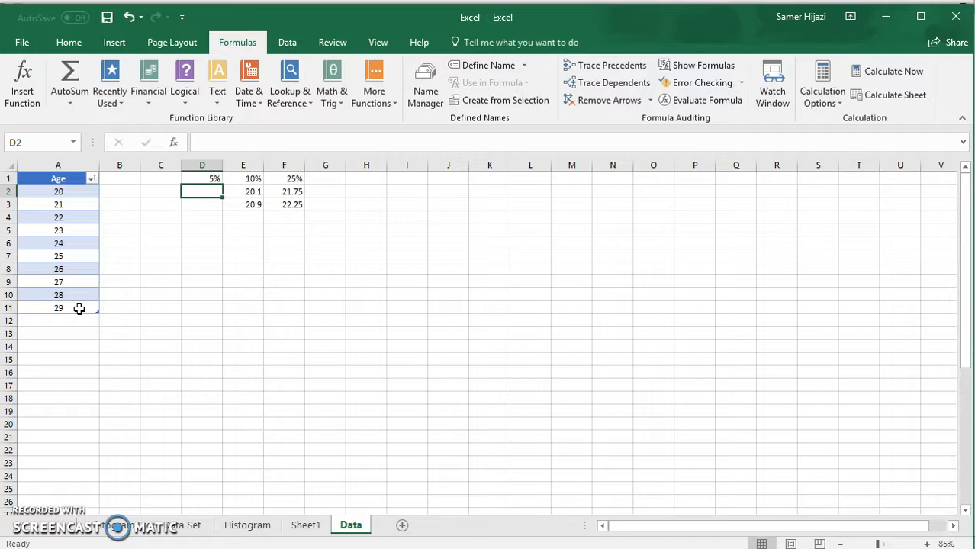
Enter a PERCENTILE.EXC formula in D2 for the Age values A2:A11 with k 0.05
type("=per")
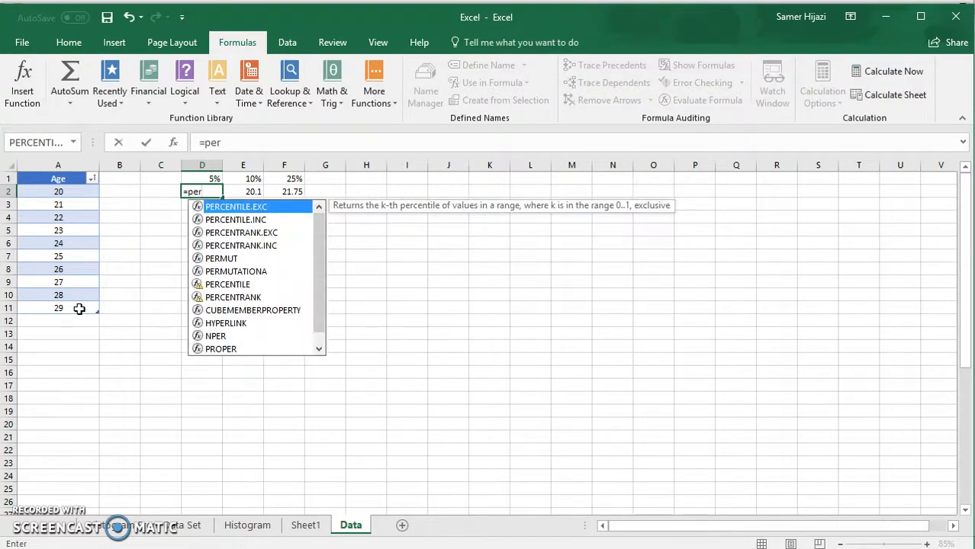
double_click(233, 206)
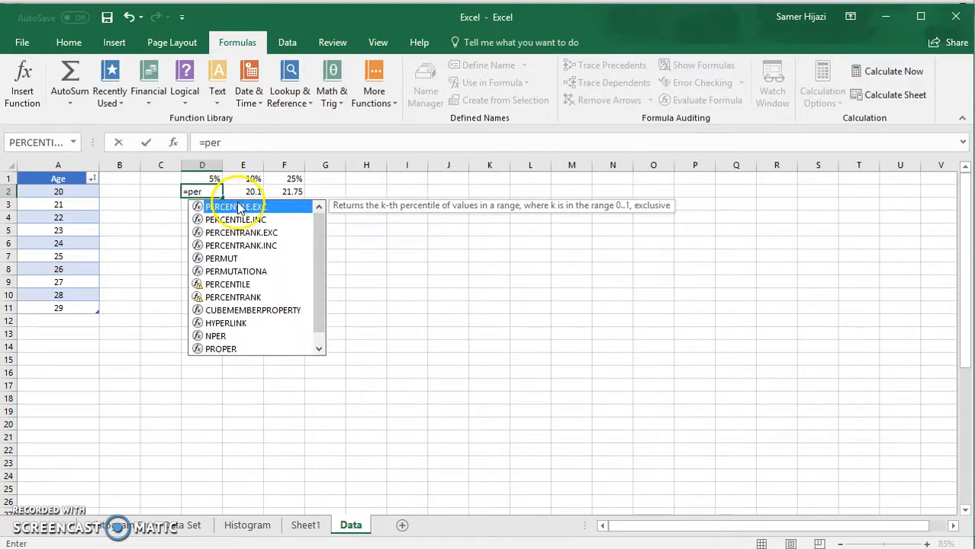
left_click_drag(66, 190, 63, 305)
type(",0.0")
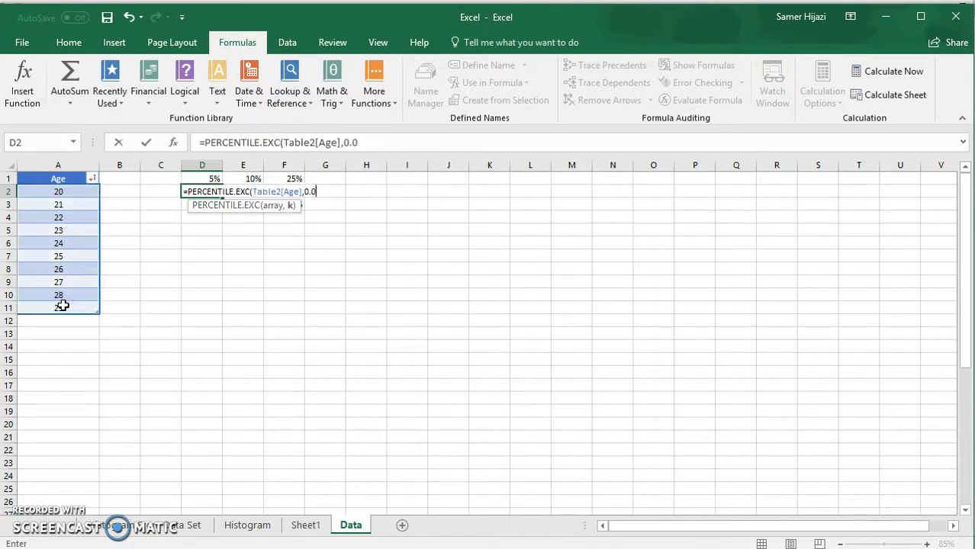
type("5")
key("Return")
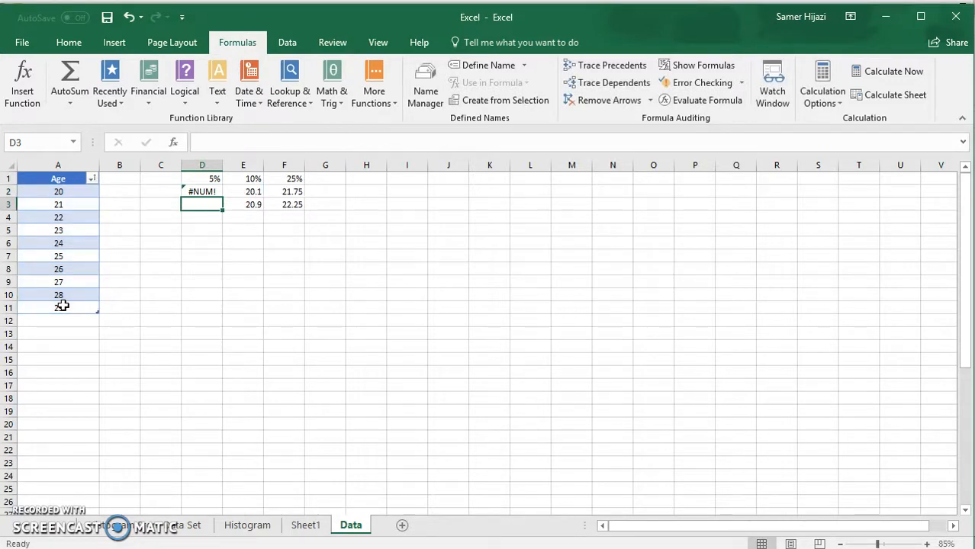
key("Up")
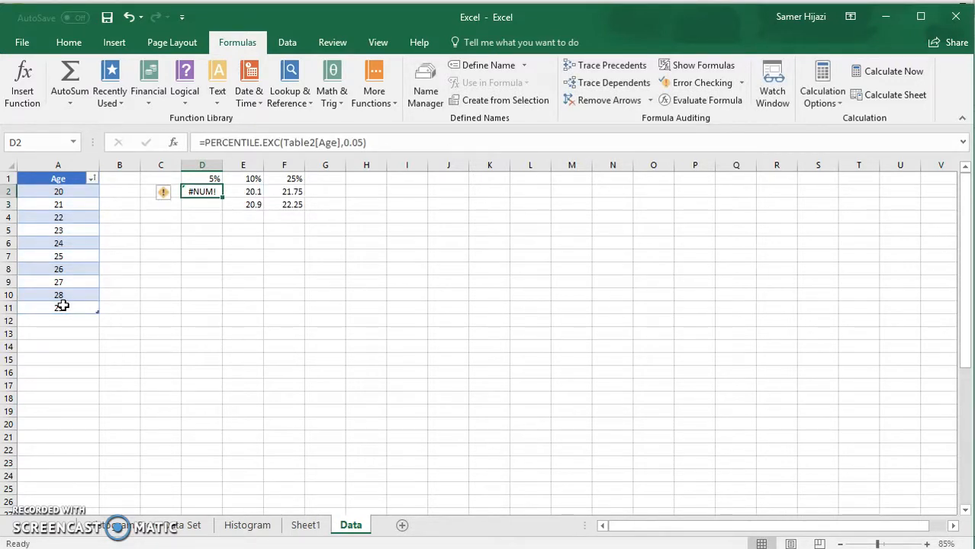
key("Down")
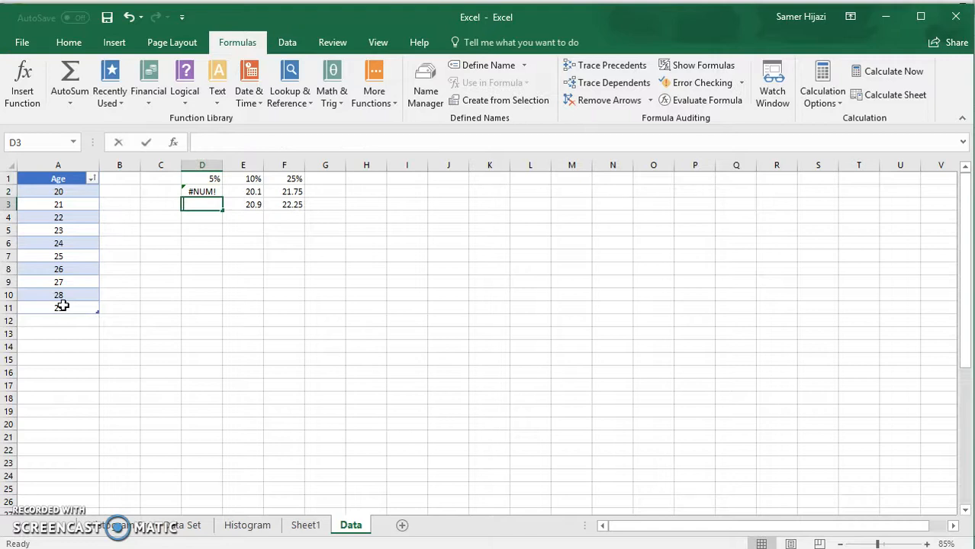
Enter a PERCENTILE.INC formula in D3 for the Age values A2:A11 with k 0.05
type("=per")
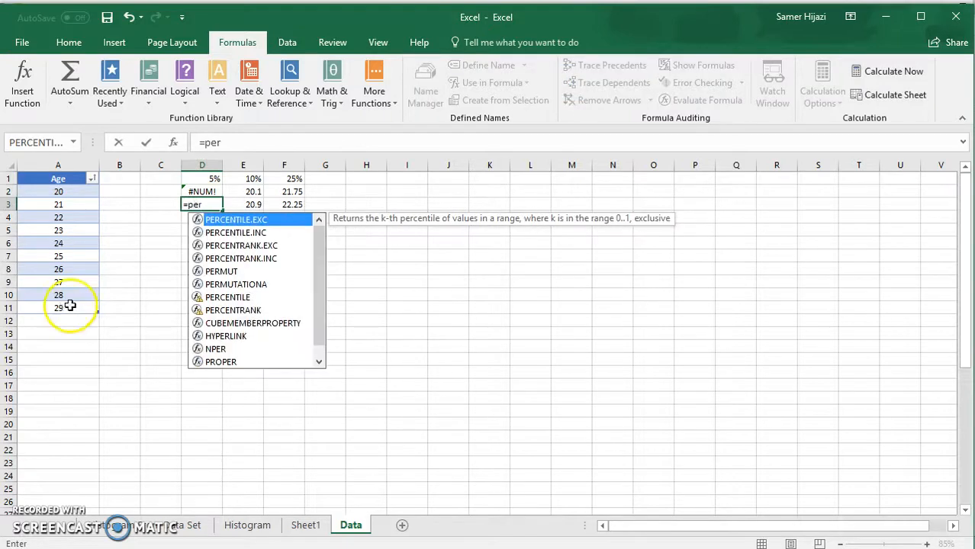
double_click(236, 232)
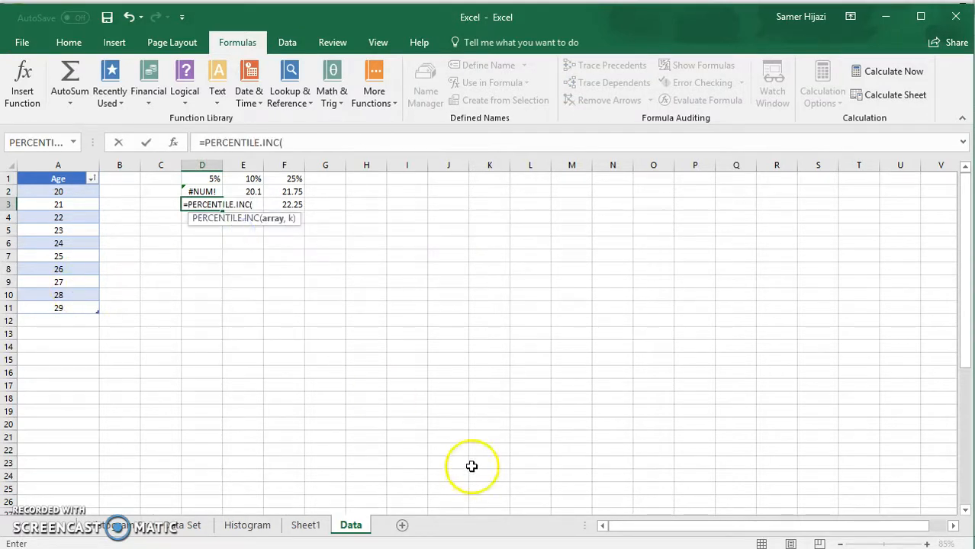
left_click_drag(78, 193, 68, 306)
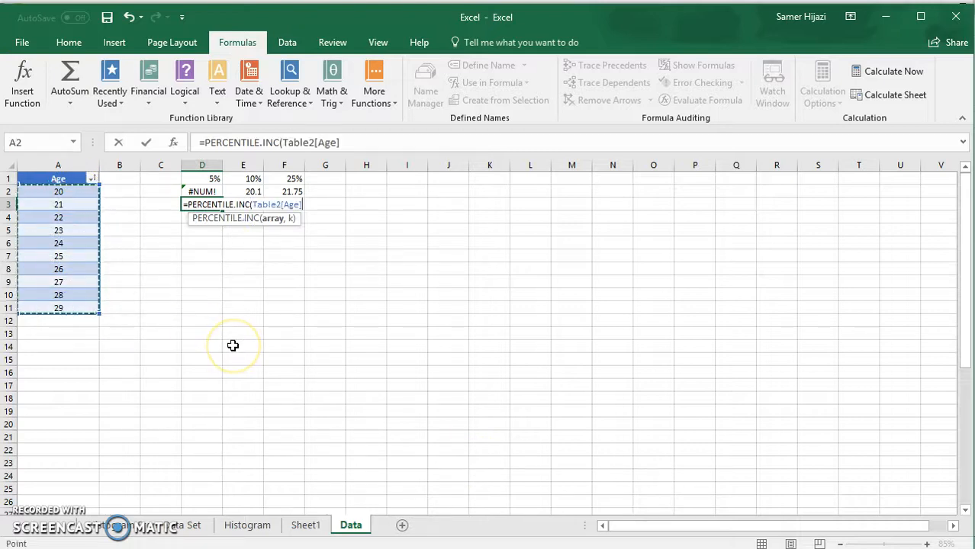
type(",0.05")
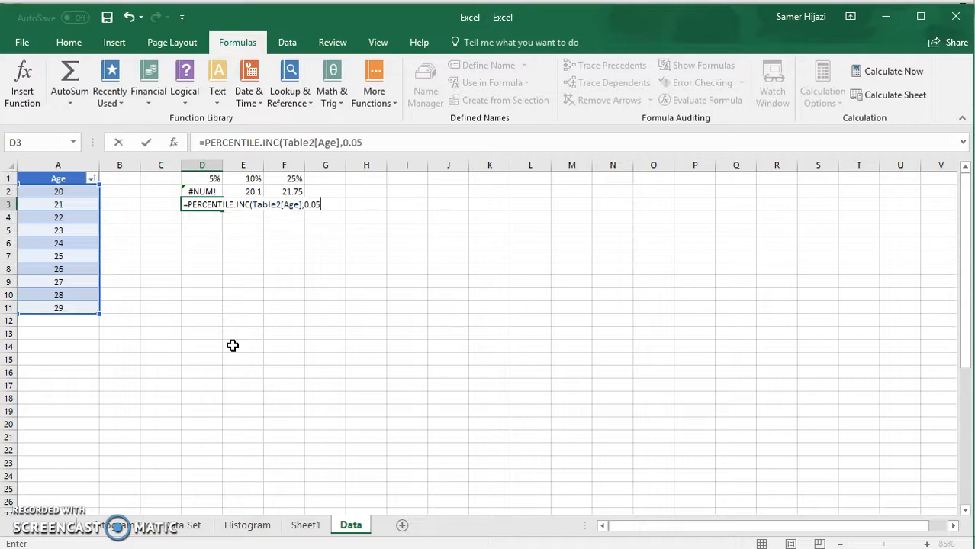
key("Return")
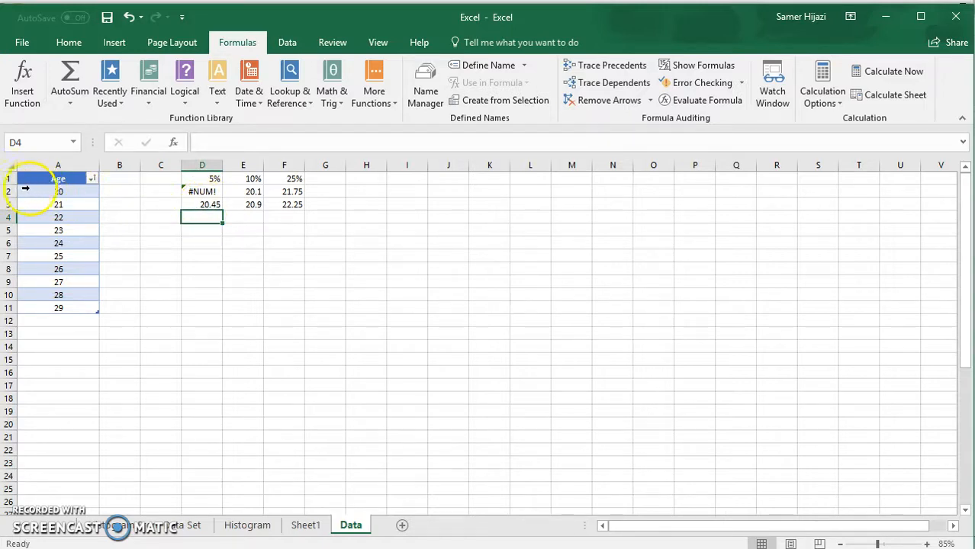
left_click(211, 191)
left_click(210, 204)
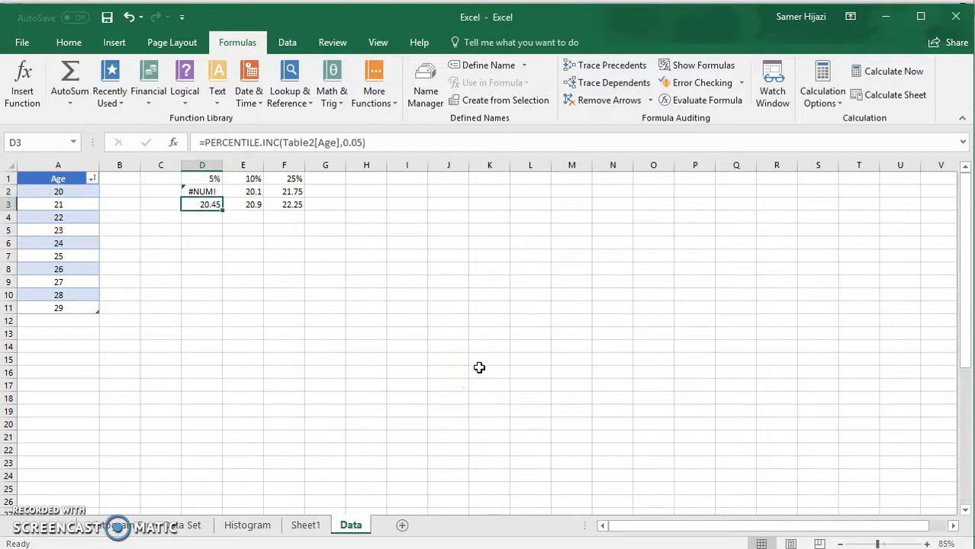
Label the next percentile column by entering 50% in G1
left_click(326, 180)
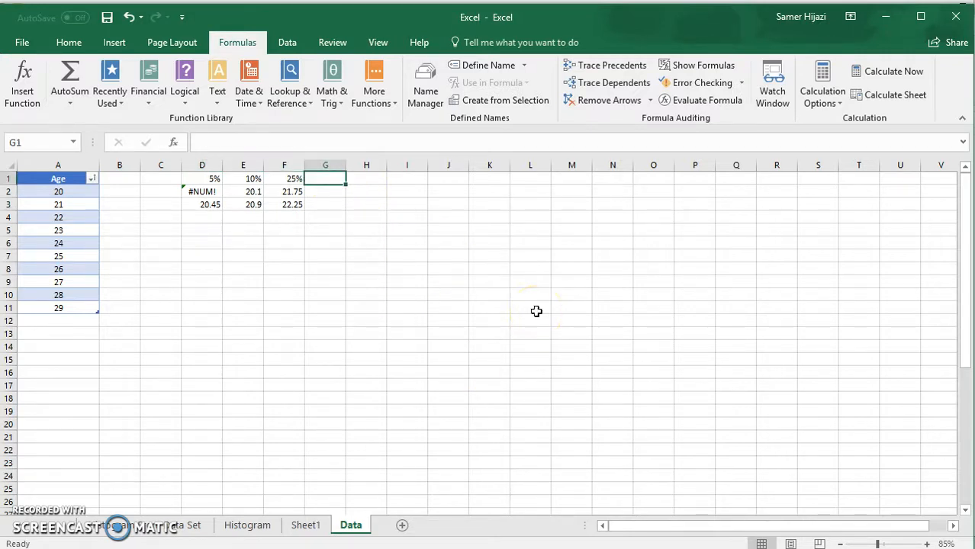
type("50")
key("Return")
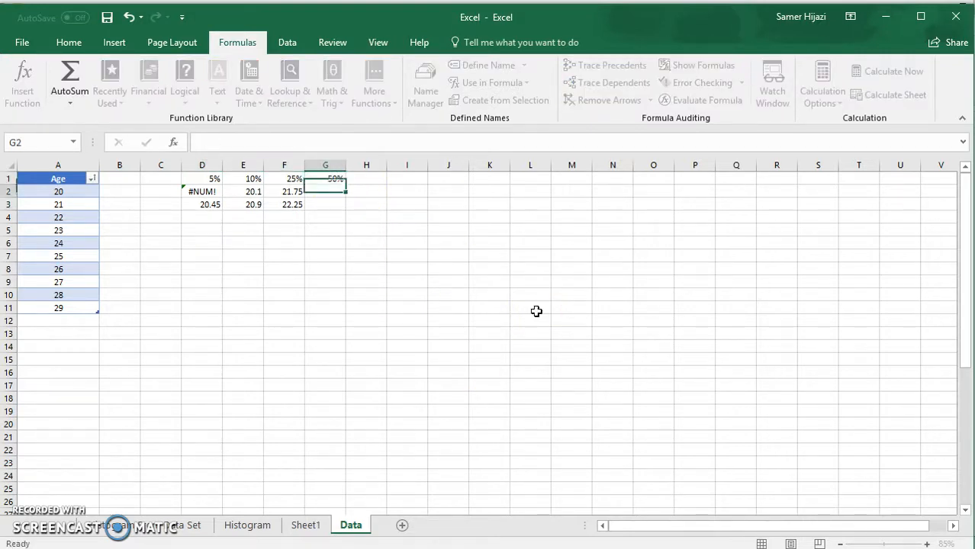
Enter a PERCENTILE.EXC formula in G2 for the Age values A2:A11 with k 0.5
type("=per")
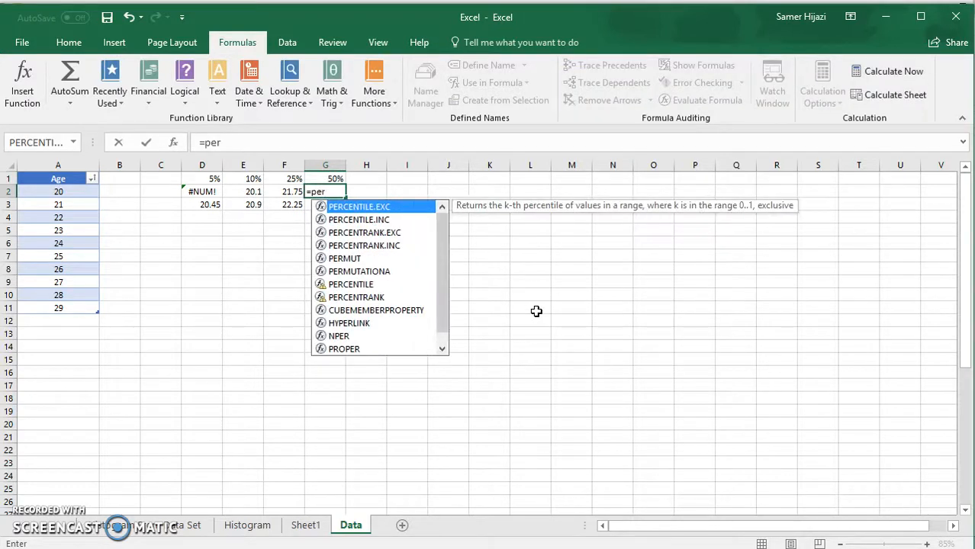
double_click(367, 207)
left_click_drag(76, 191, 70, 303)
type(",0.5")
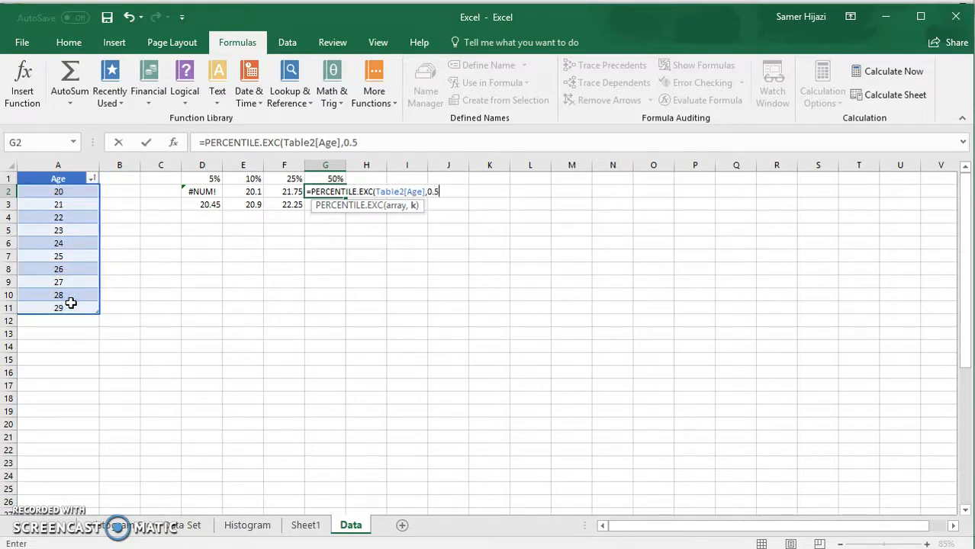
key("Return")
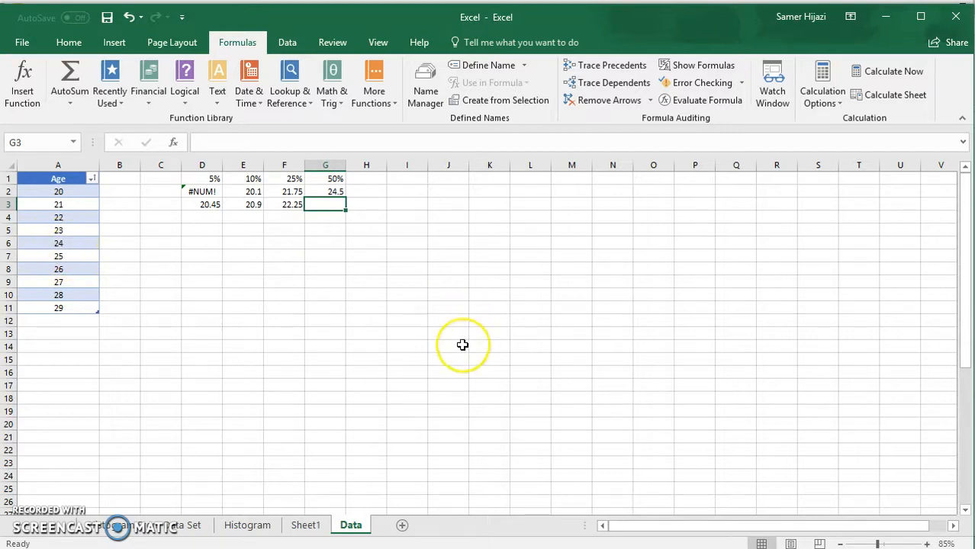
Enter a PERCENTILE.INC formula in G3 for the Age values A2:A11 with k .5
type("=per")
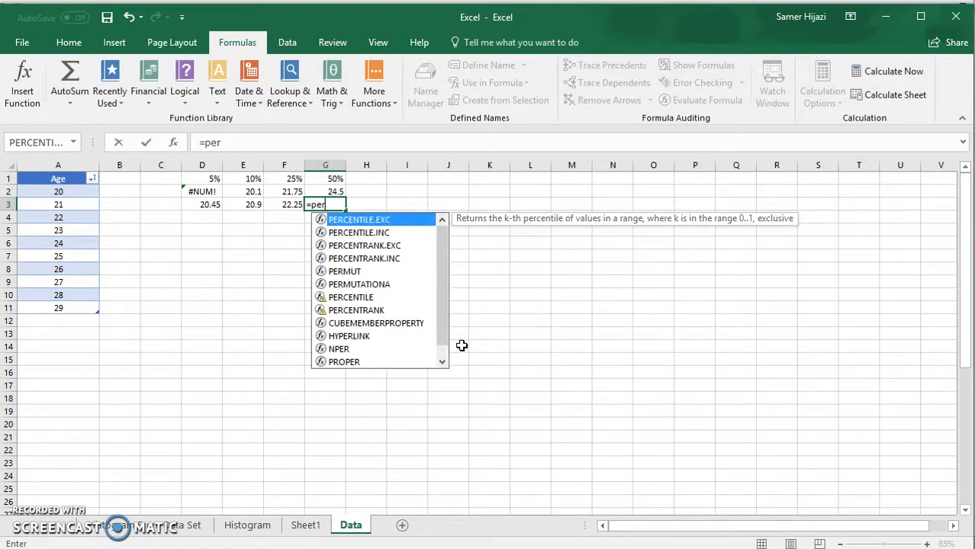
double_click(381, 232)
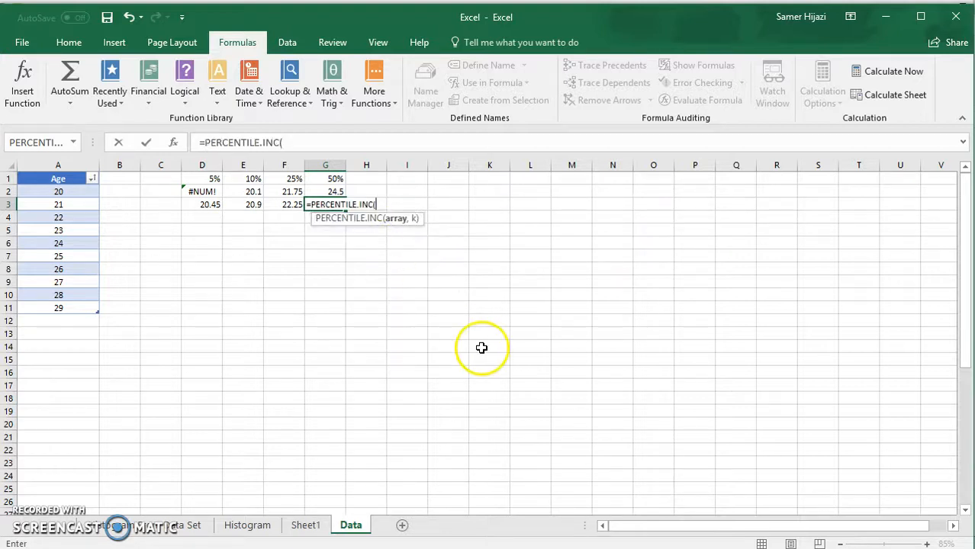
left_click_drag(54, 194, 60, 309)
type(",.")
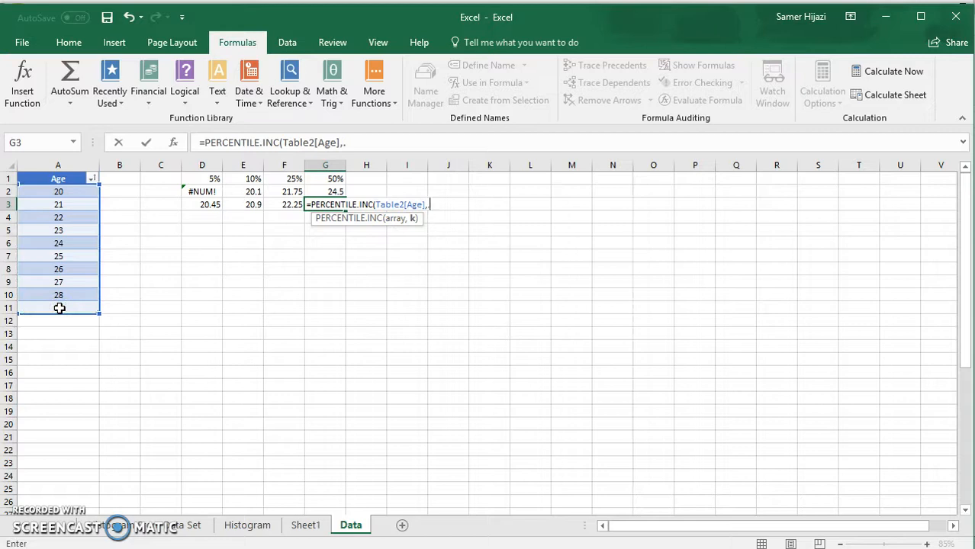
type("5")
key("Return")
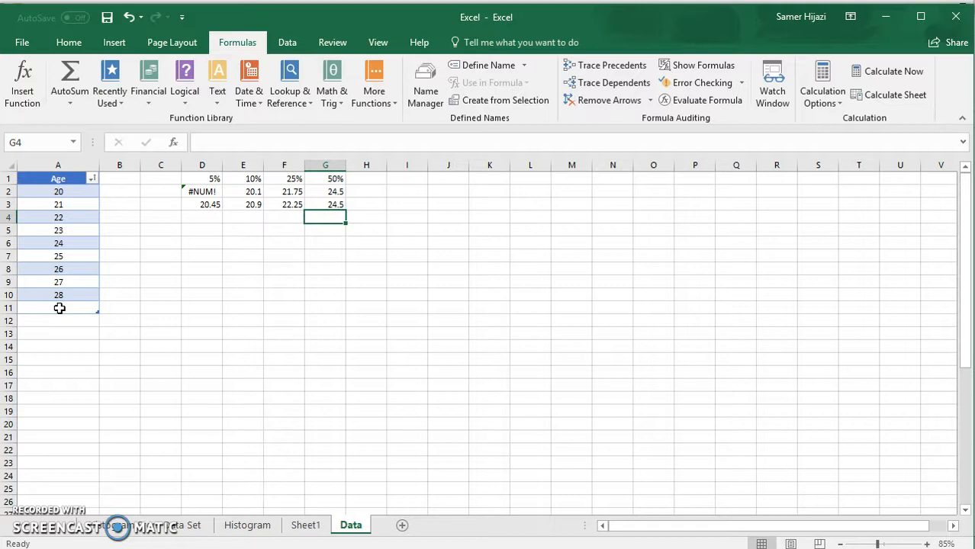
Label the next percentile column by entering 75% in H1
key("Left")
key("Up")
key("Up")
key("Up")
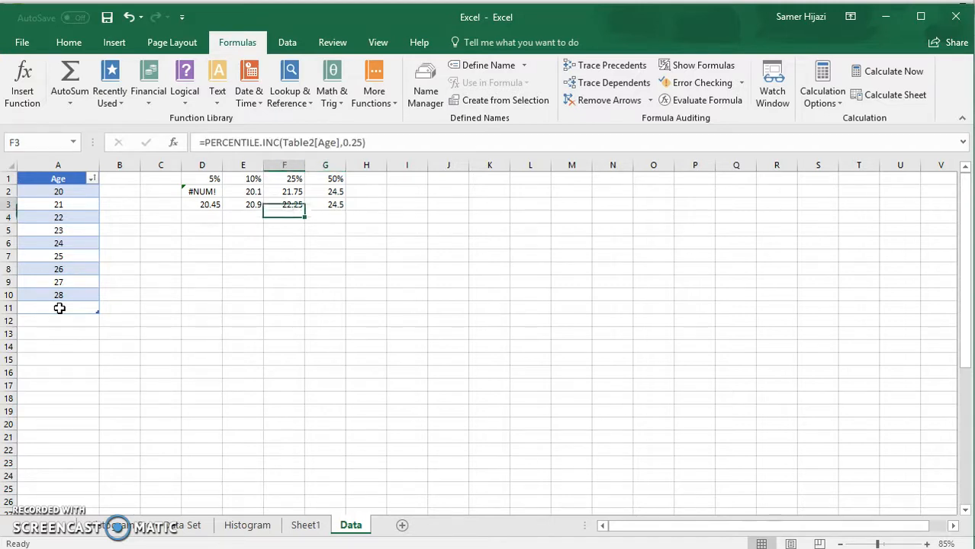
key("Down")
key("Down")
key("Right")
key("Right")
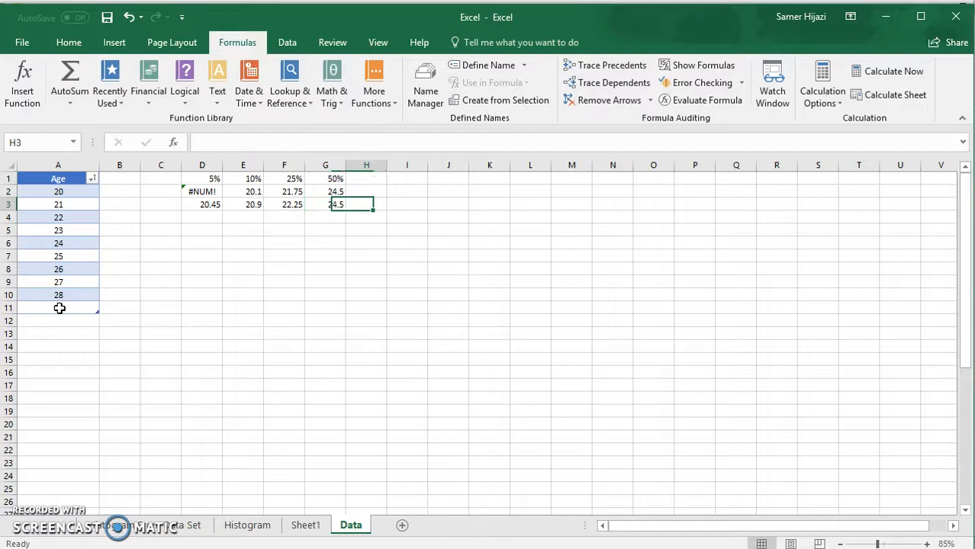
key("Up")
key("Up")
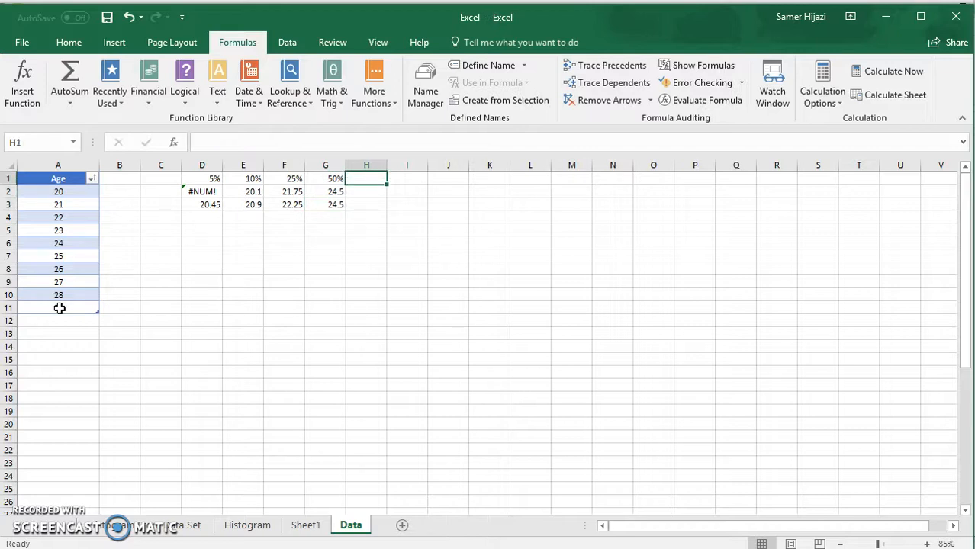
type("75%")
key("Return")
Enter a PERCENTILE.EXC formula in H2 for the Age values A2:A11 with k .75
type("=")
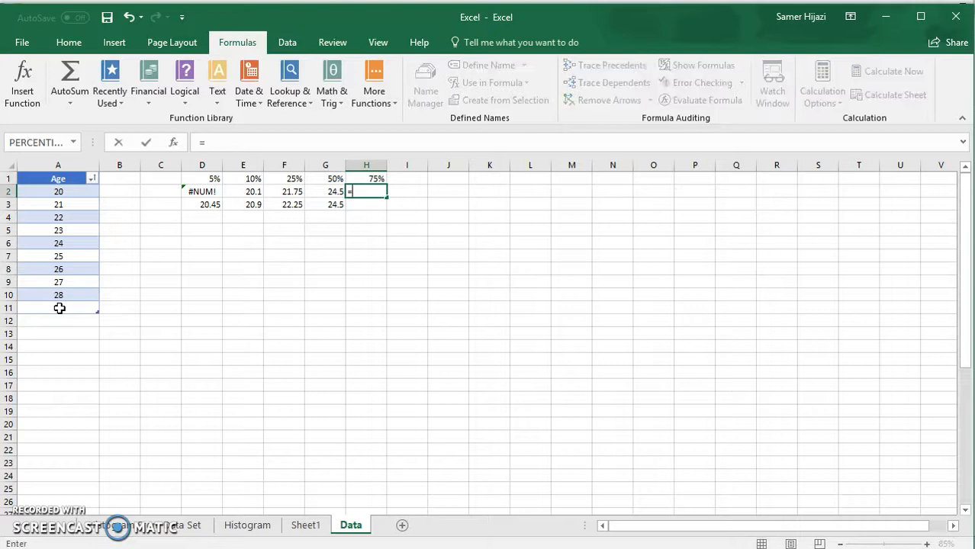
type("per")
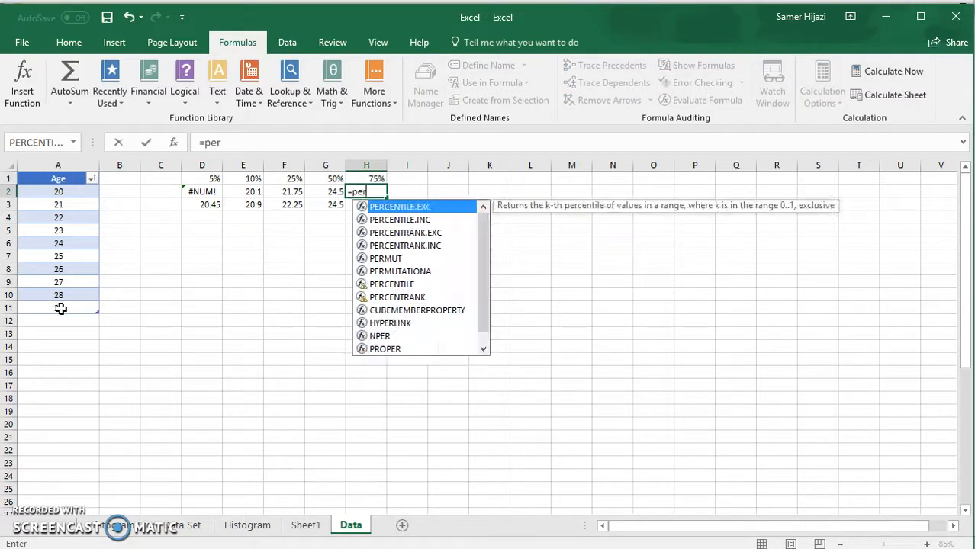
double_click(424, 207)
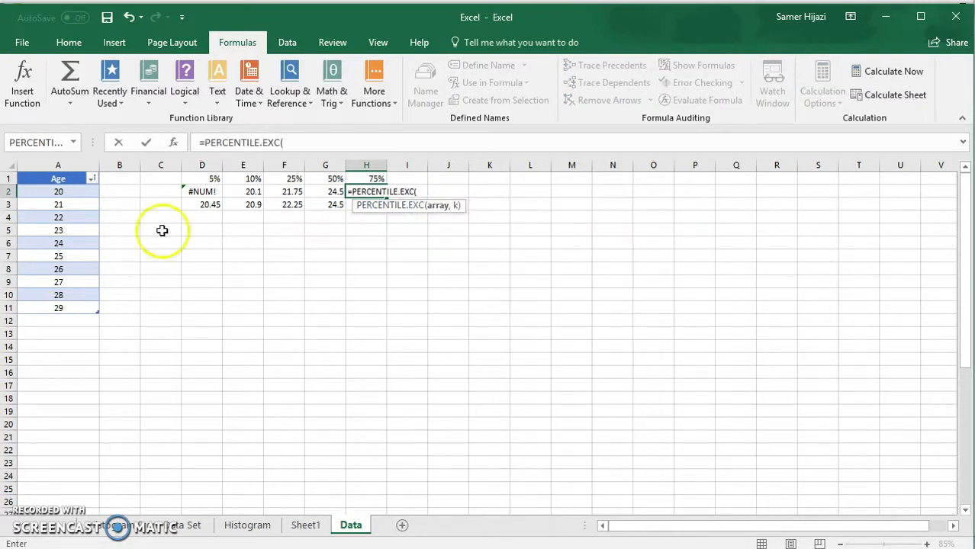
left_click_drag(84, 191, 92, 303)
type(",.75")
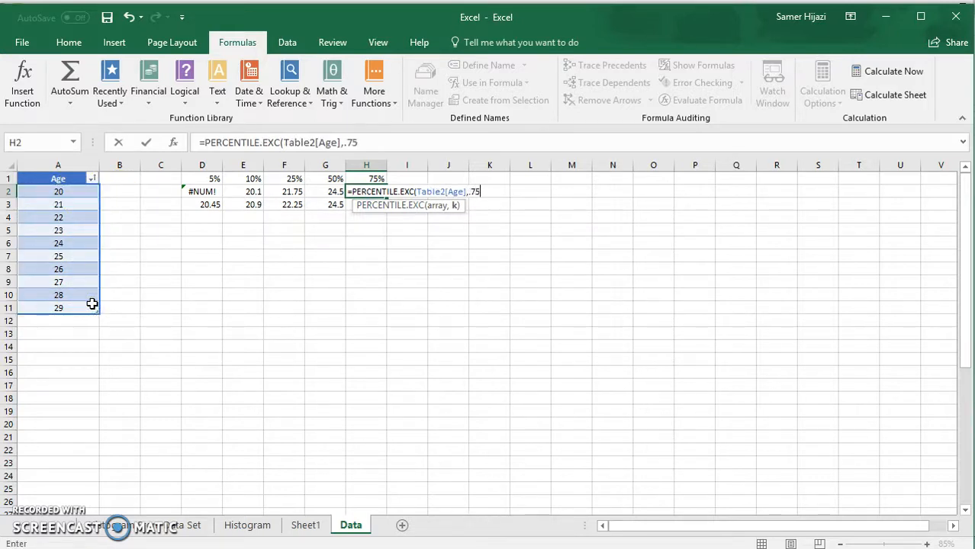
key("Return")
Enter a PERCENTILE.INC formula in H3 for the Age values A2:A11 with k .75
type("=per")
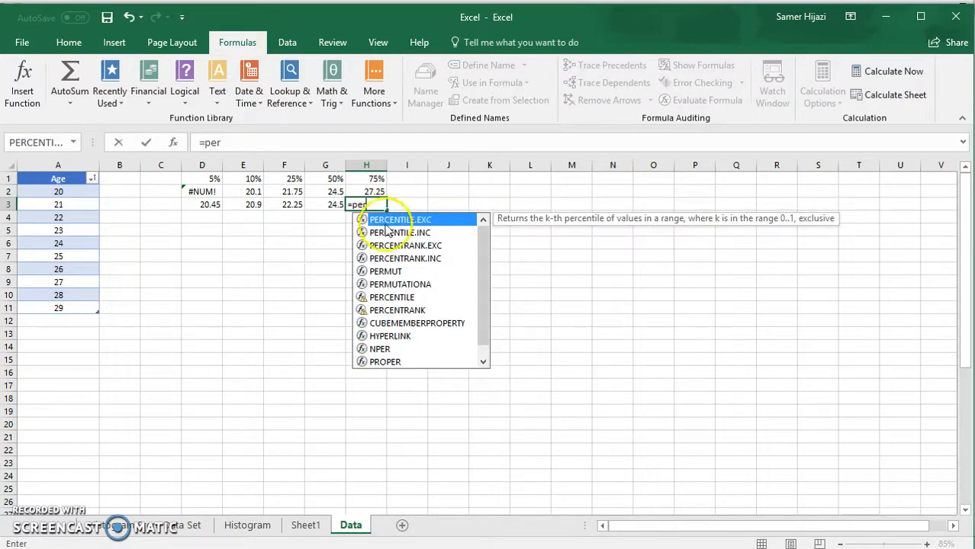
double_click(415, 232)
left_click_drag(74, 191, 71, 310)
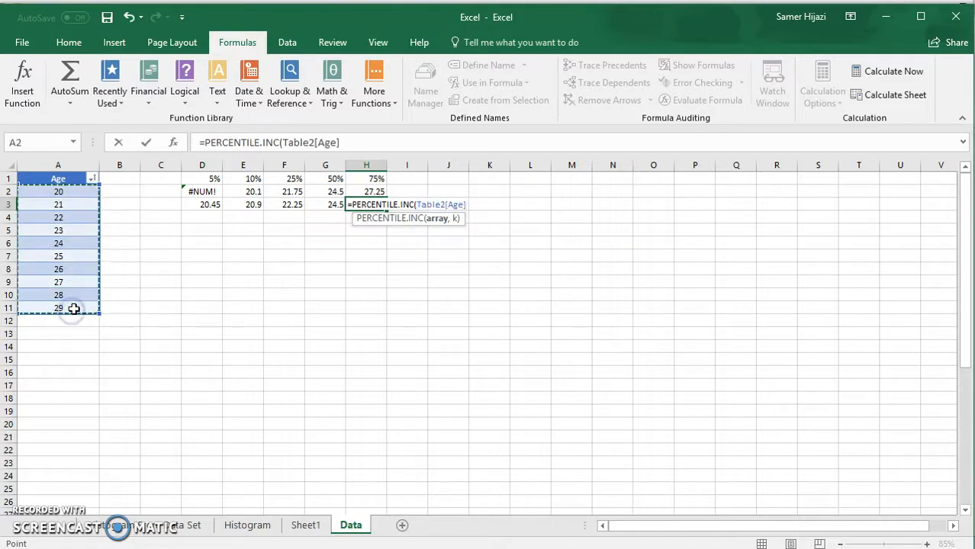
type(",.75")
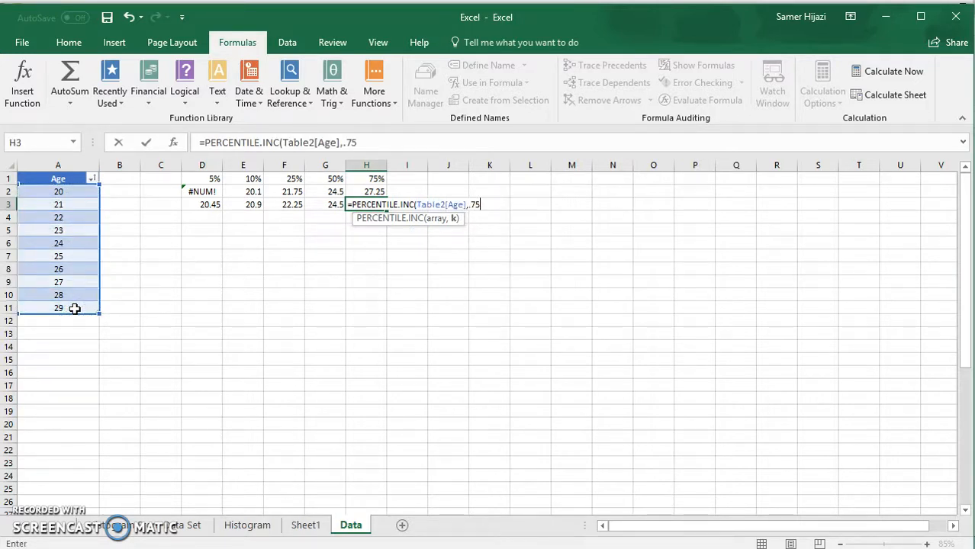
key("Return")
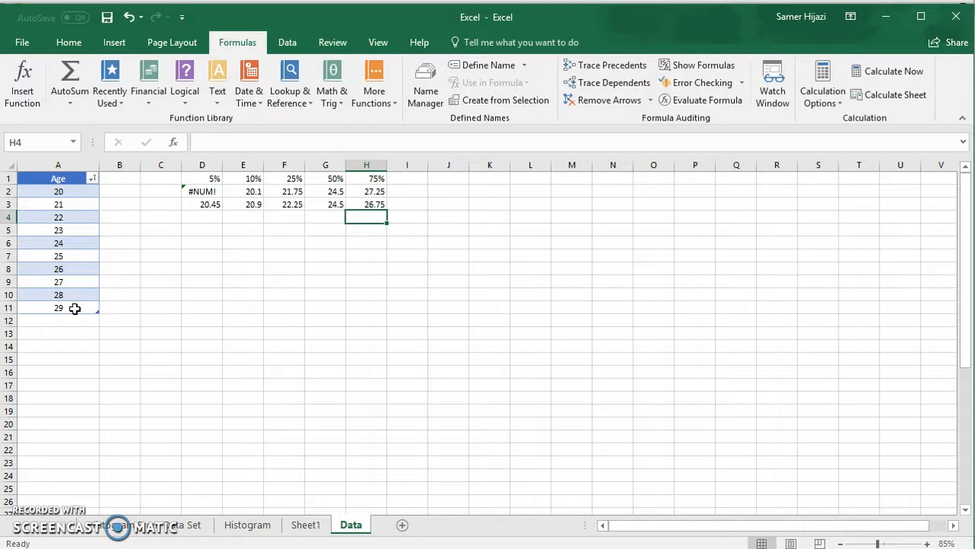
Enter a QUARTILE.EXC formula in F5 for the Age values A2:A11 with quart 1, the first quartile
key("Left")
key("Left")
key("Down")
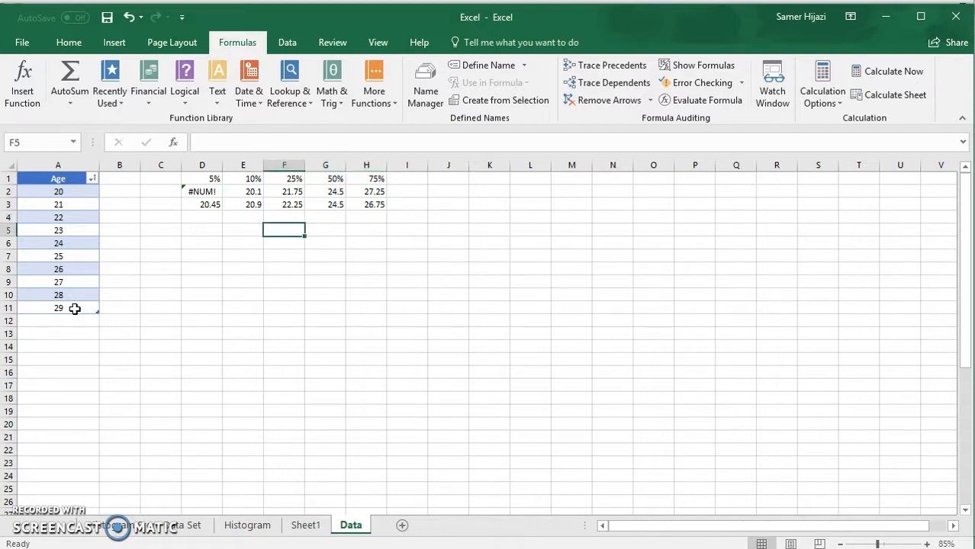
type("=quar")
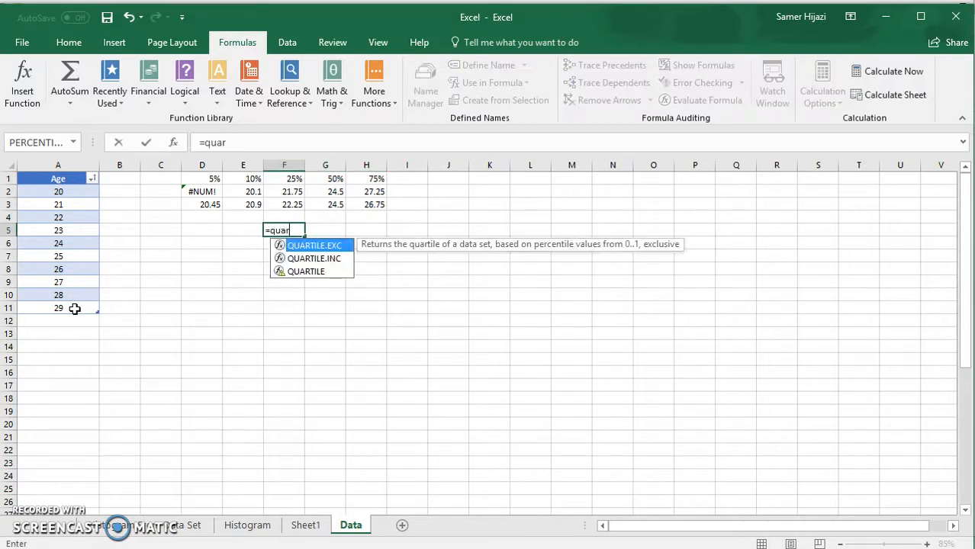
double_click(340, 250)
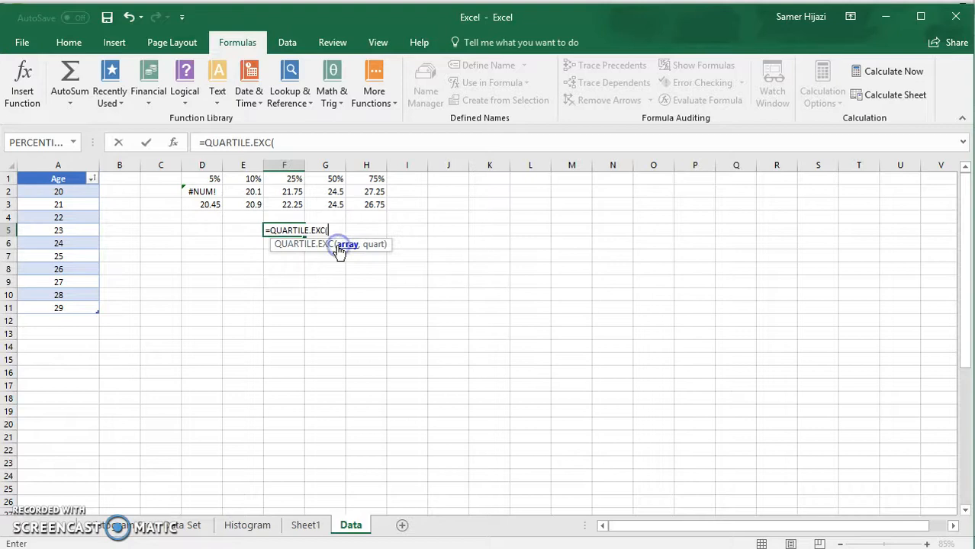
left_click_drag(80, 200, 85, 300)
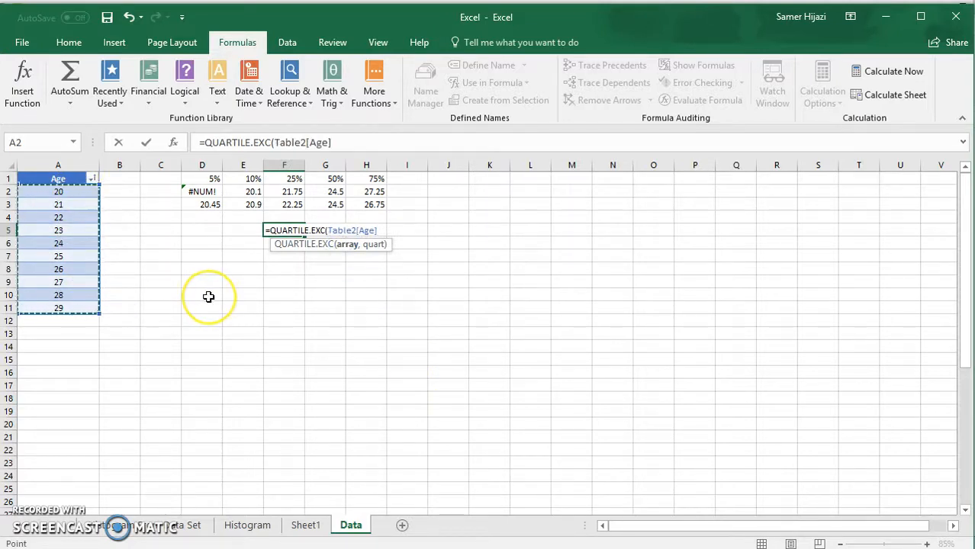
type(",")
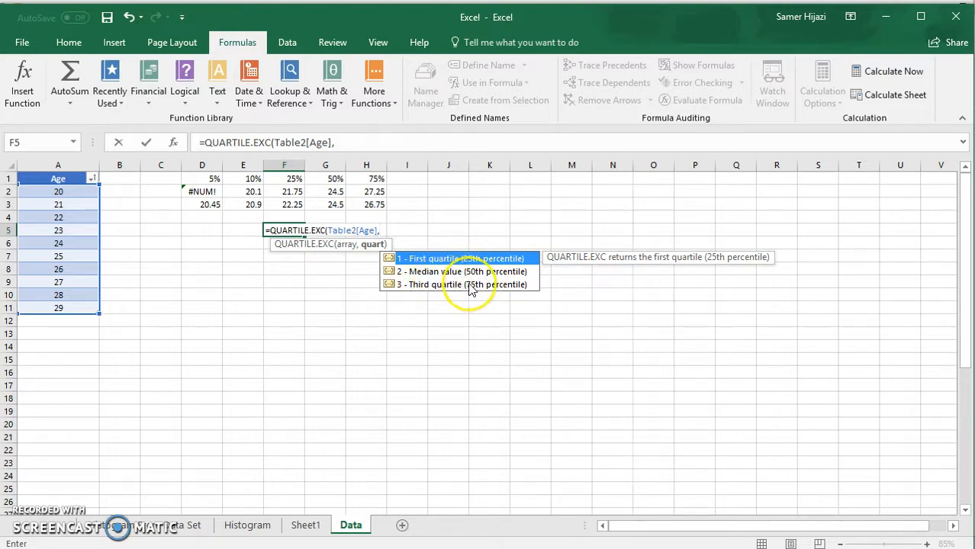
double_click(427, 257)
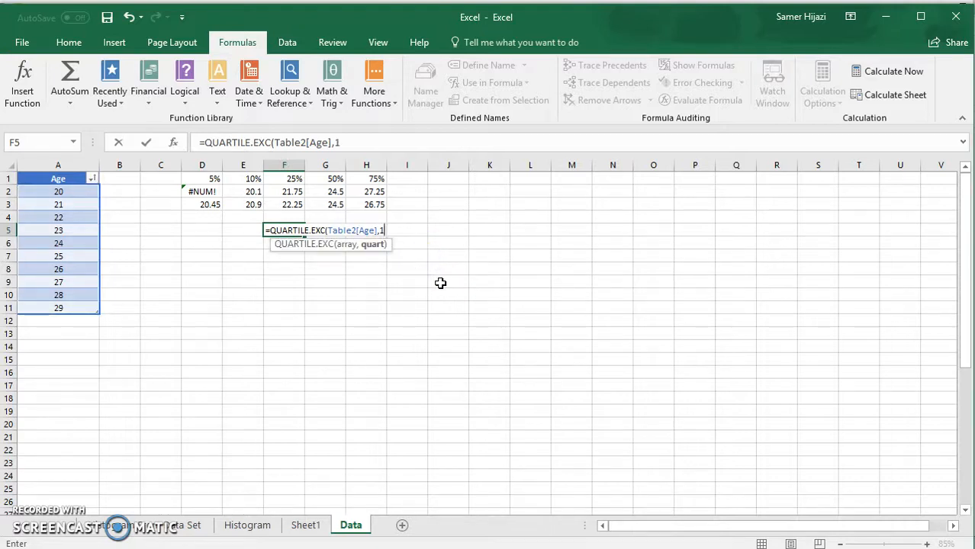
key("Return")
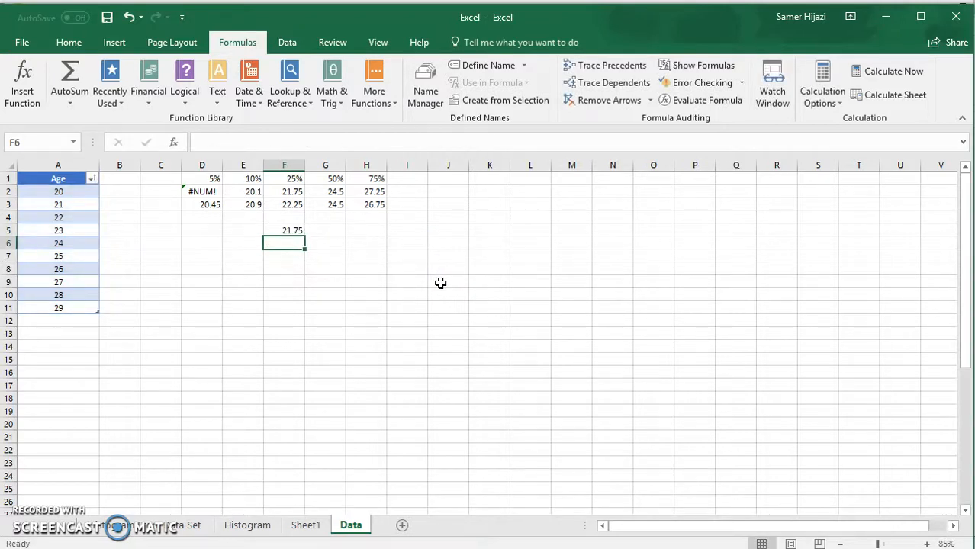
Enter a QUARTILE.EXC formula in G5 for the Age values A2:A11 with quart 2, the median value
key("Up")
key("Up")
key("Up")
key("Up")
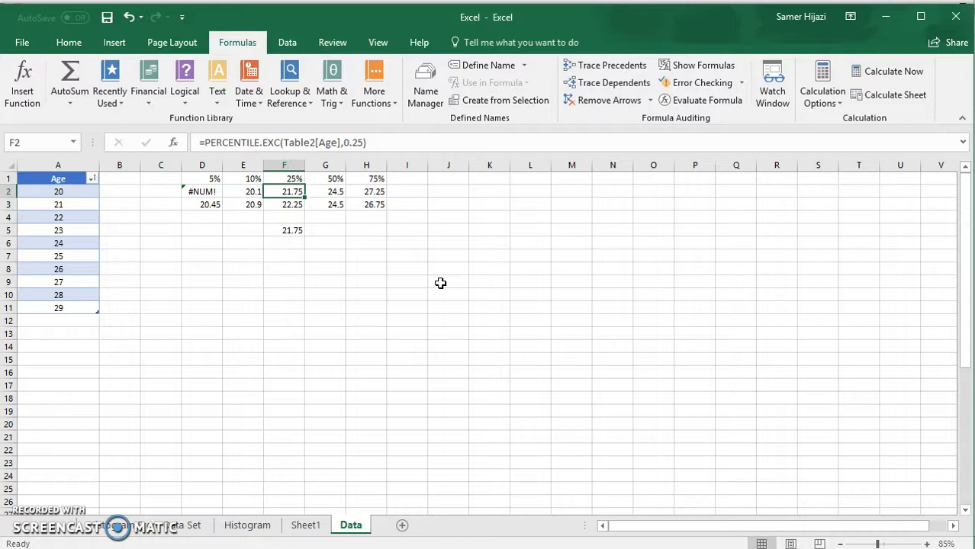
key("Right")
key("Right")
key("Left")
key("Down")
key("Down")
key("Down")
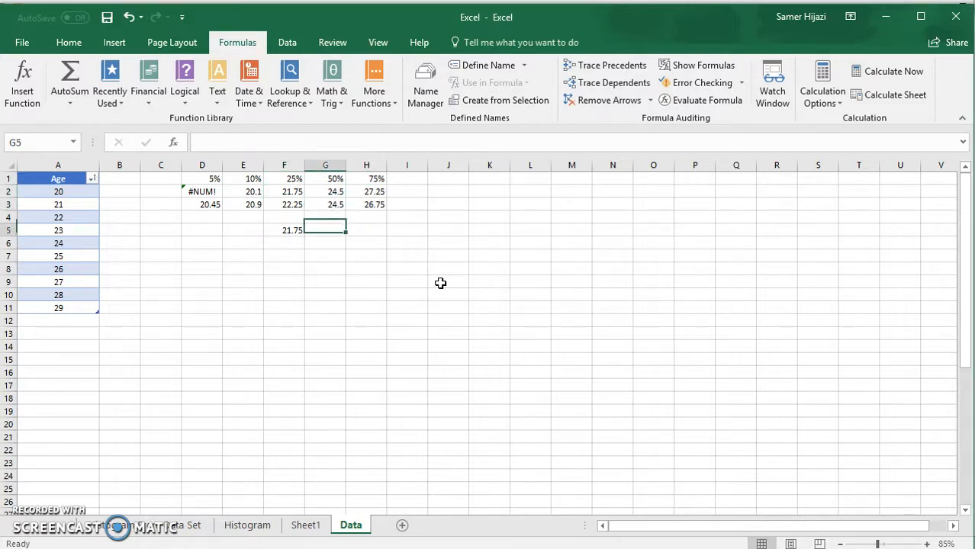
type("=quar")
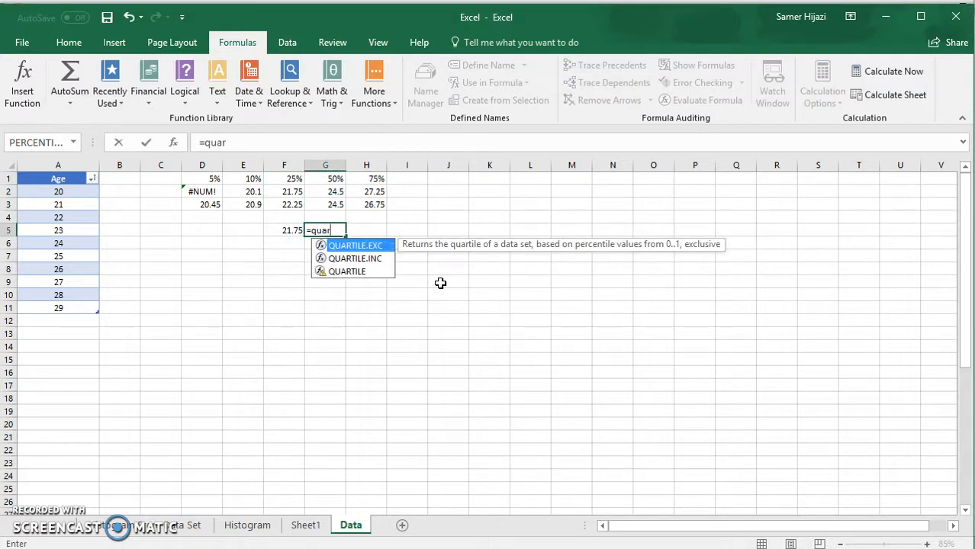
double_click(379, 250)
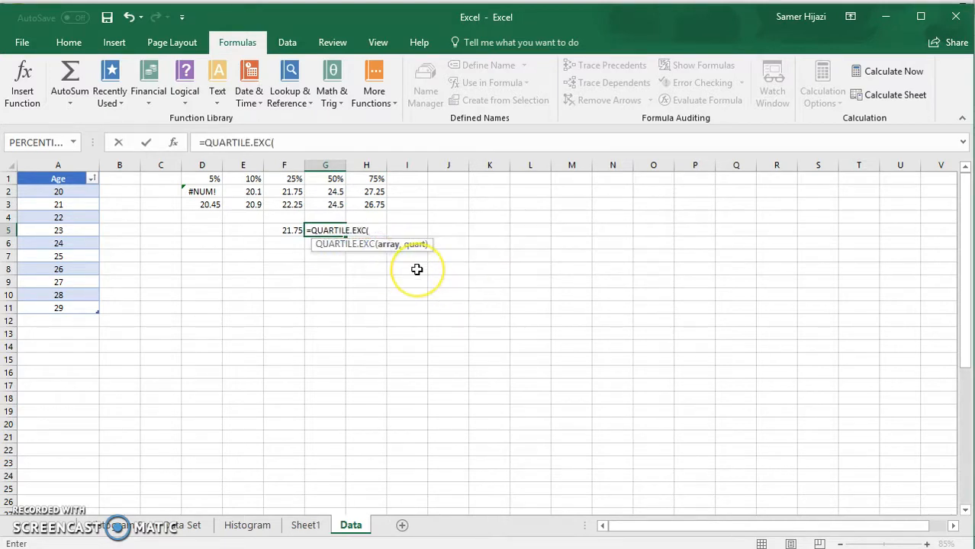
left_click_drag(58, 191, 53, 308)
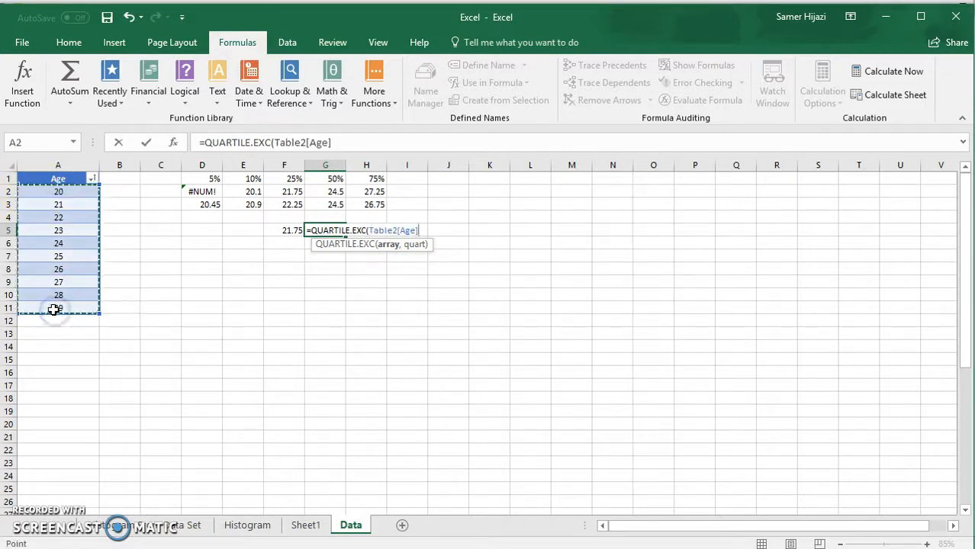
type(",2)")
key("ctrl+Return")
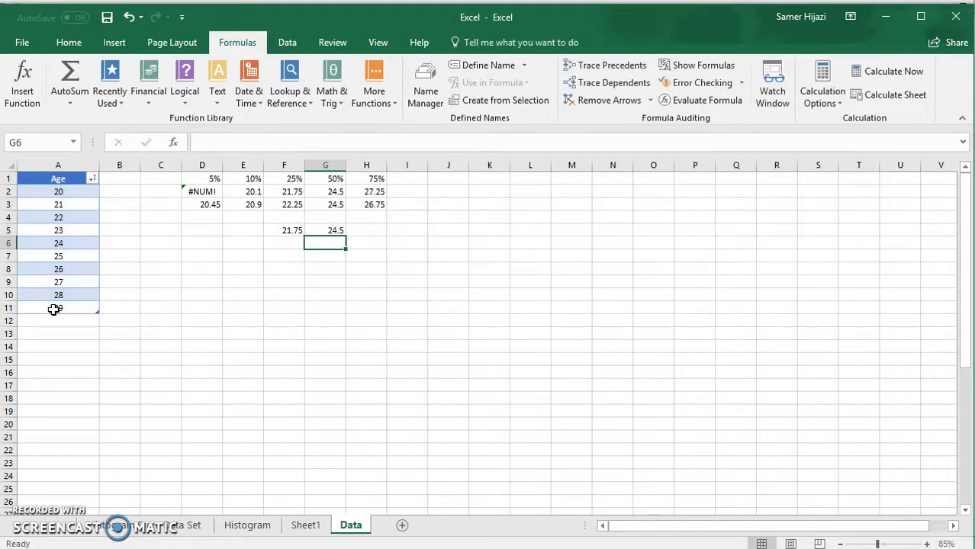
Enter a QUARTILE.EXC formula in H5 for the Age values A2:A11 with quart 3, the third quartile
key("Right")
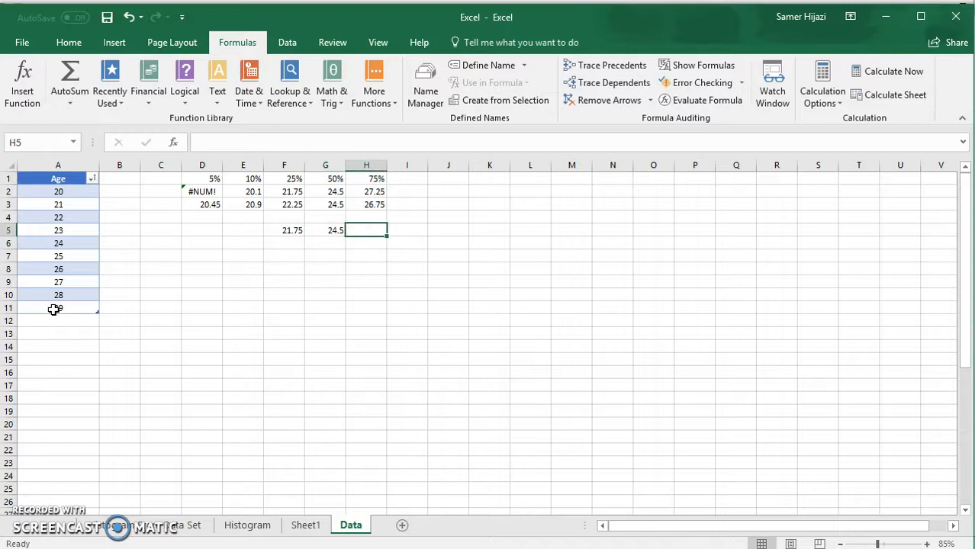
type("=qu")
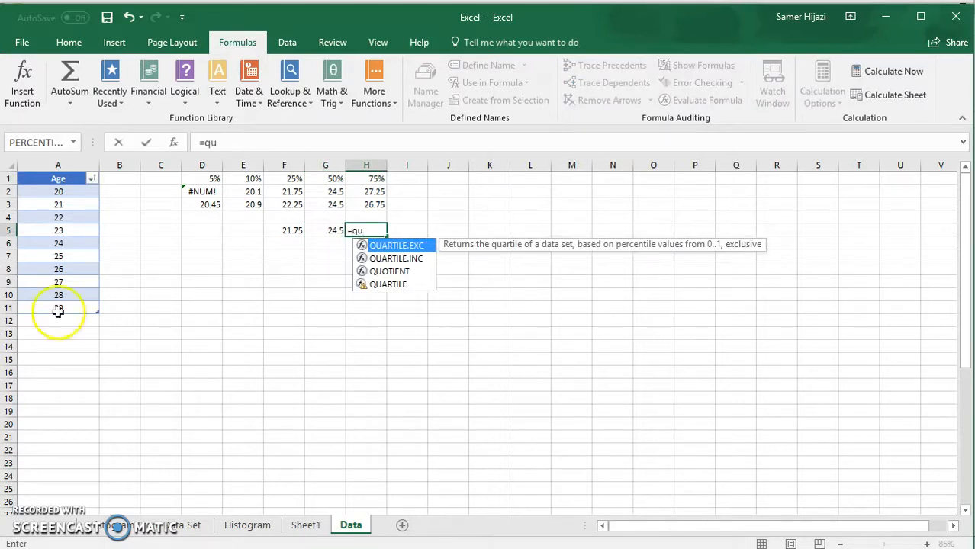
double_click(422, 246)
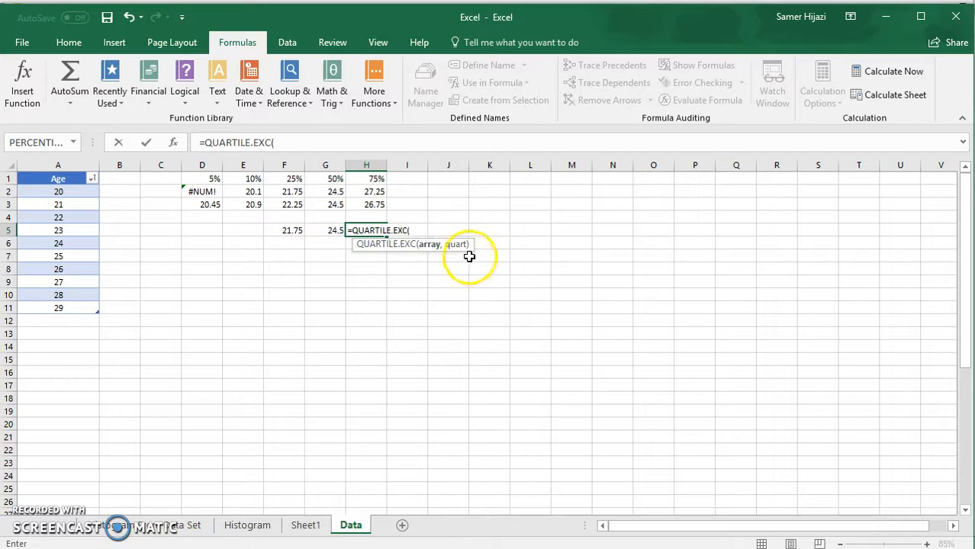
left_click_drag(76, 192, 73, 311)
type(",3")
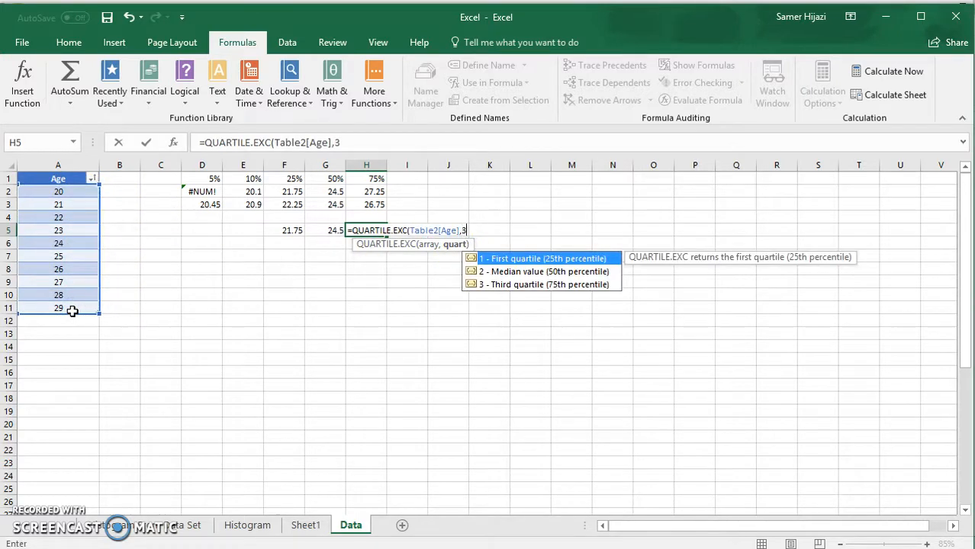
key("Return")
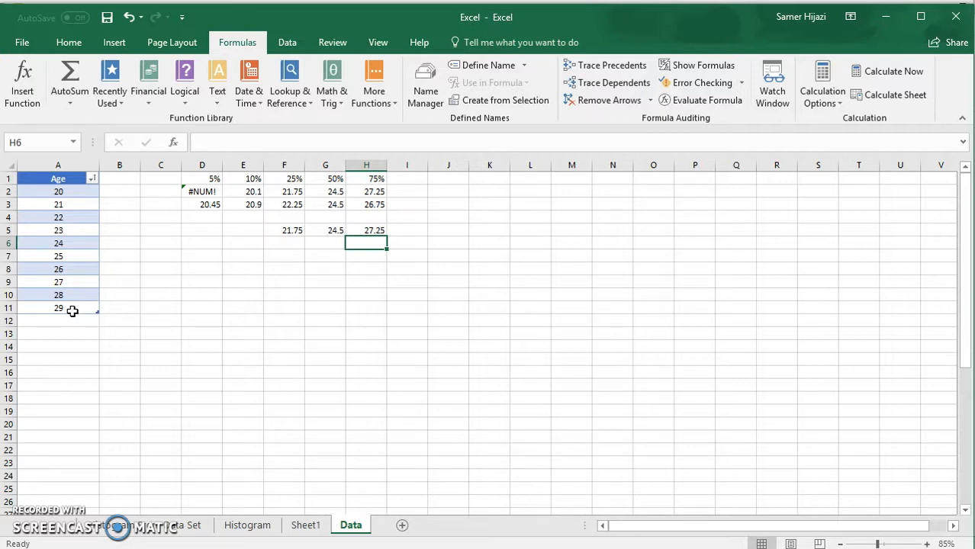
Enter a PERCENTRANK.EXC formula in F8 for the Age values A2:A11 with x 22 and an empty significance argument, and reselect F8
key("Down")
key("Down")
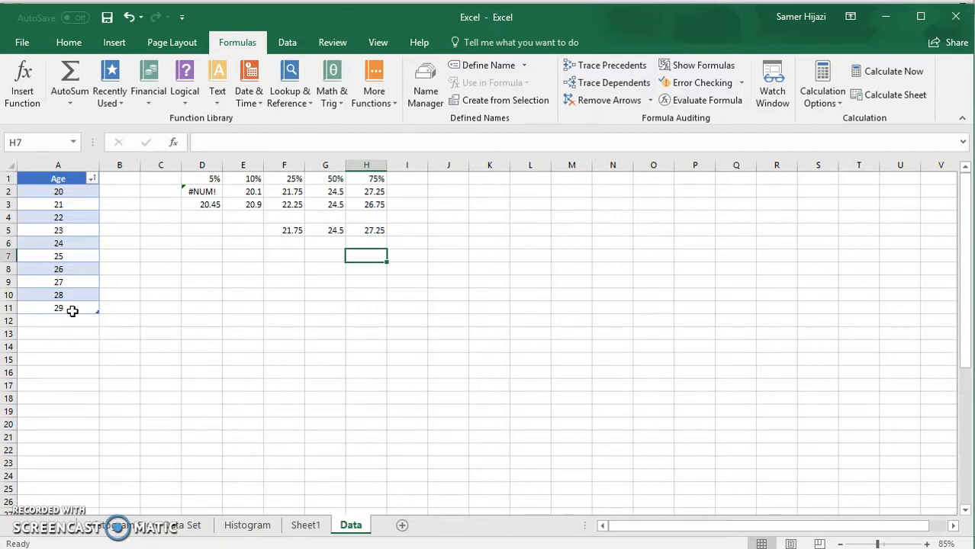
key("Left")
key("Left")
type("=")
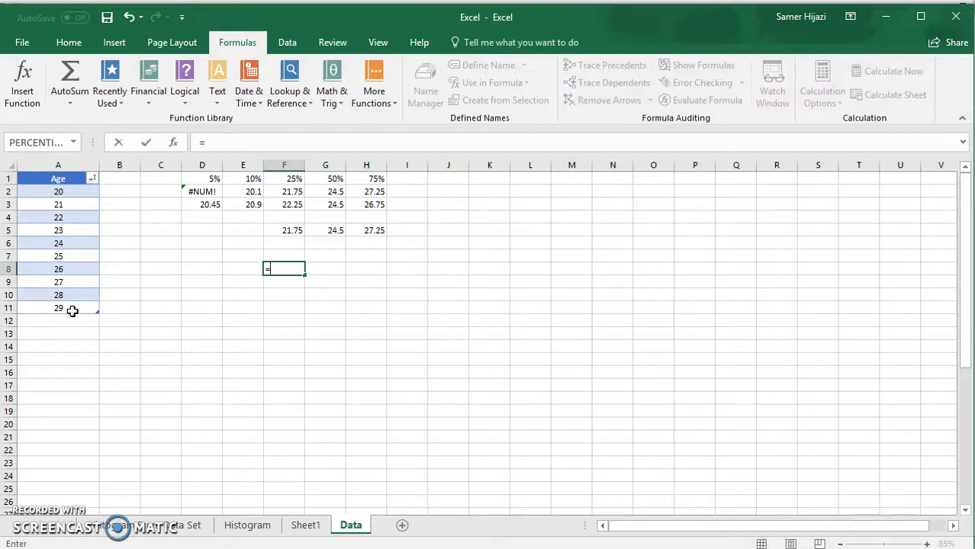
type("per")
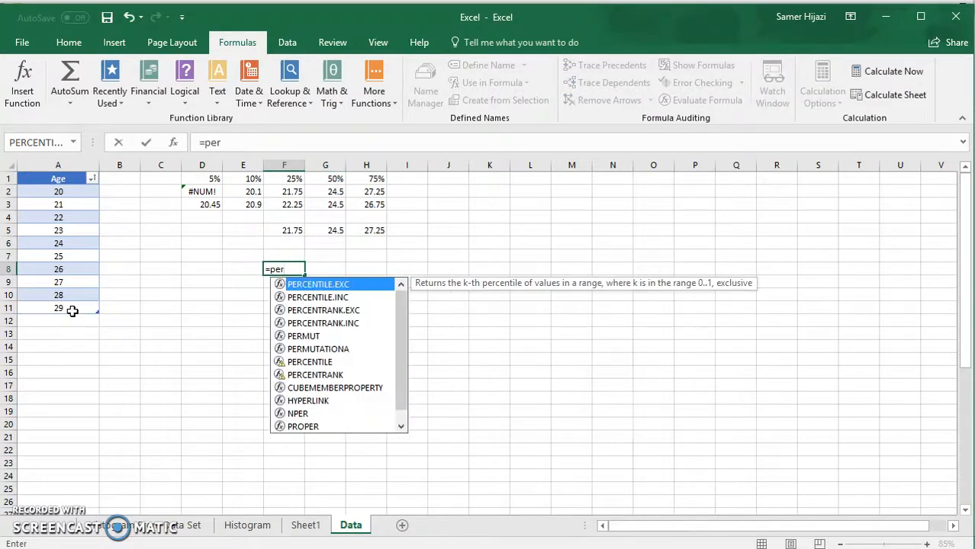
left_click(347, 310)
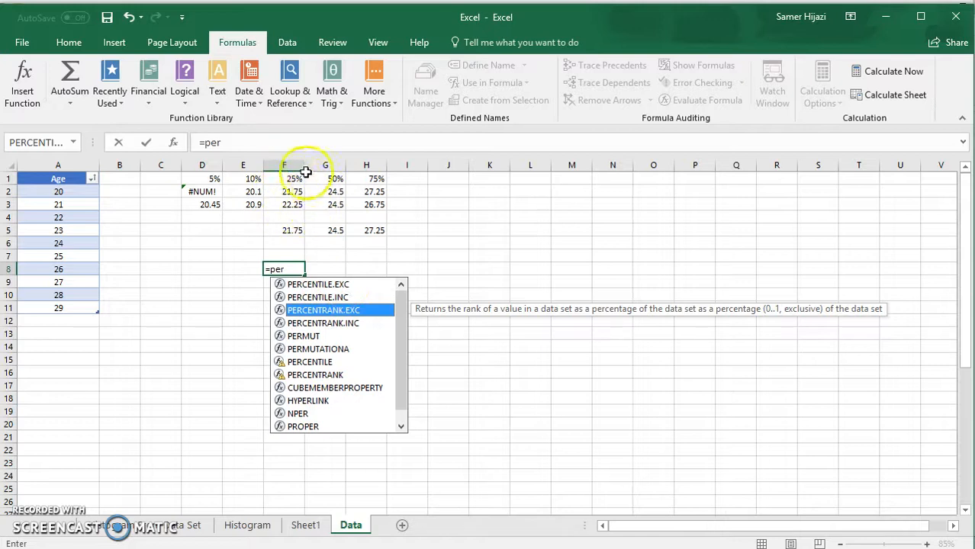
double_click(341, 313)
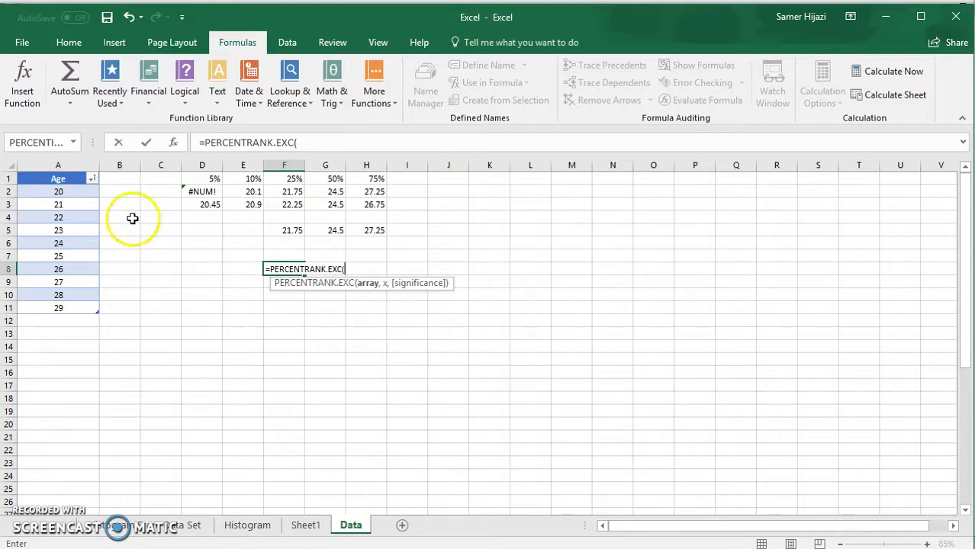
left_click(71, 196)
left_click_drag(71, 202, 72, 311)
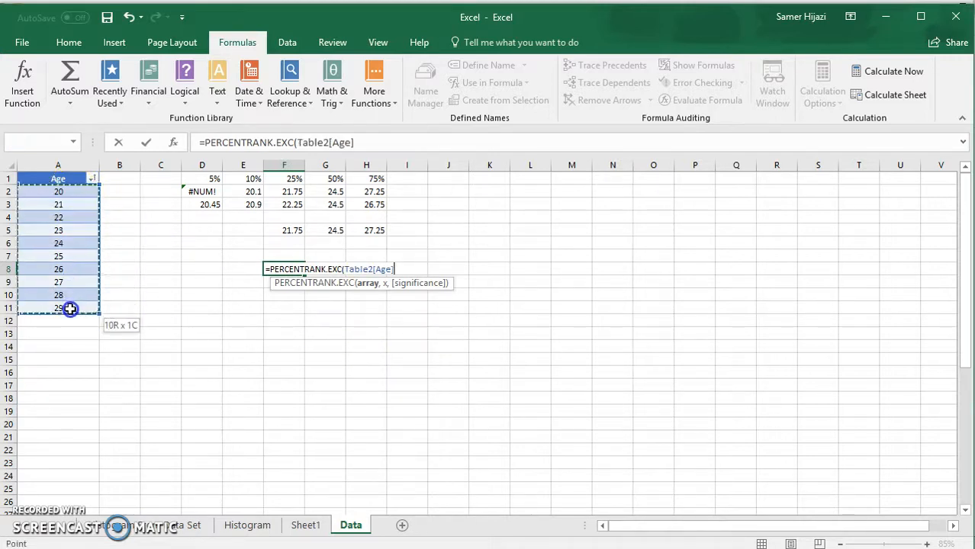
type(",")
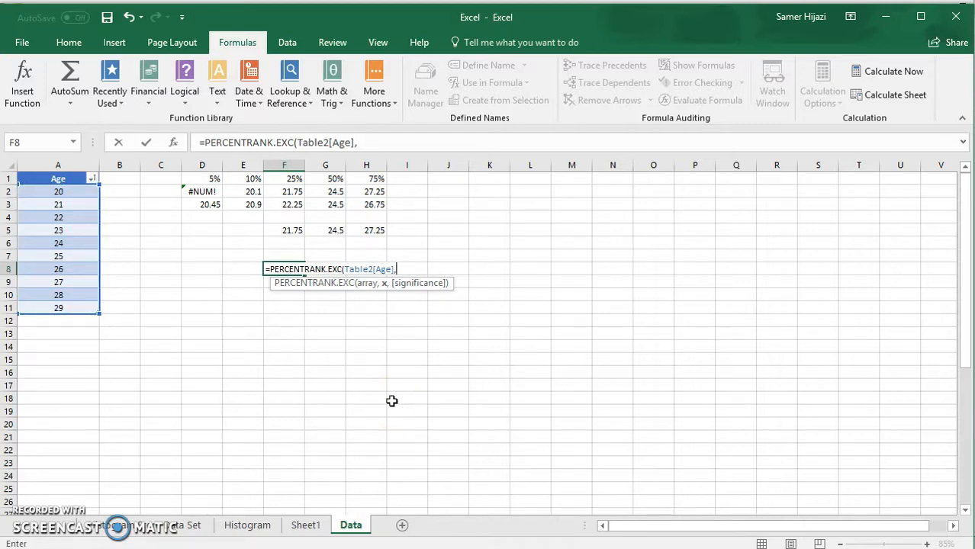
type("22,")
key("Return")
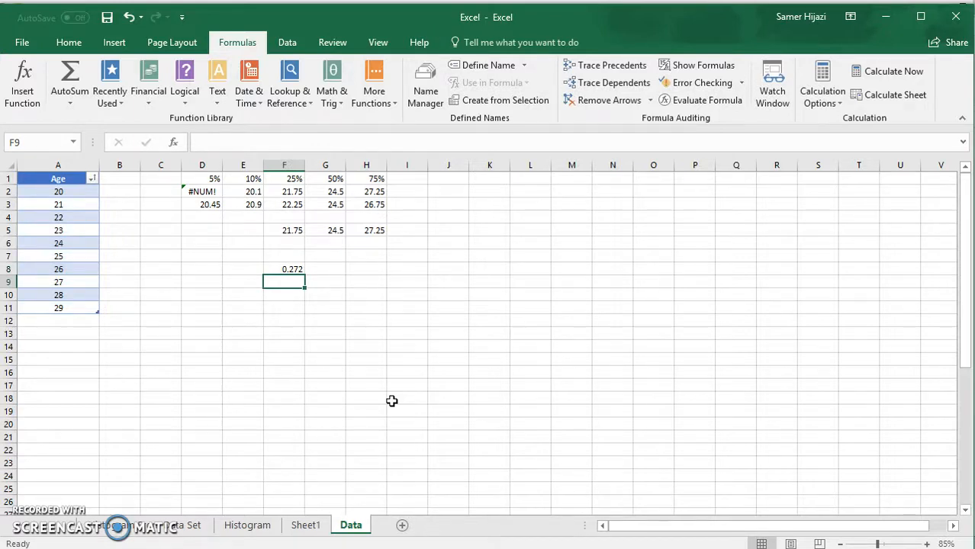
key("Up")
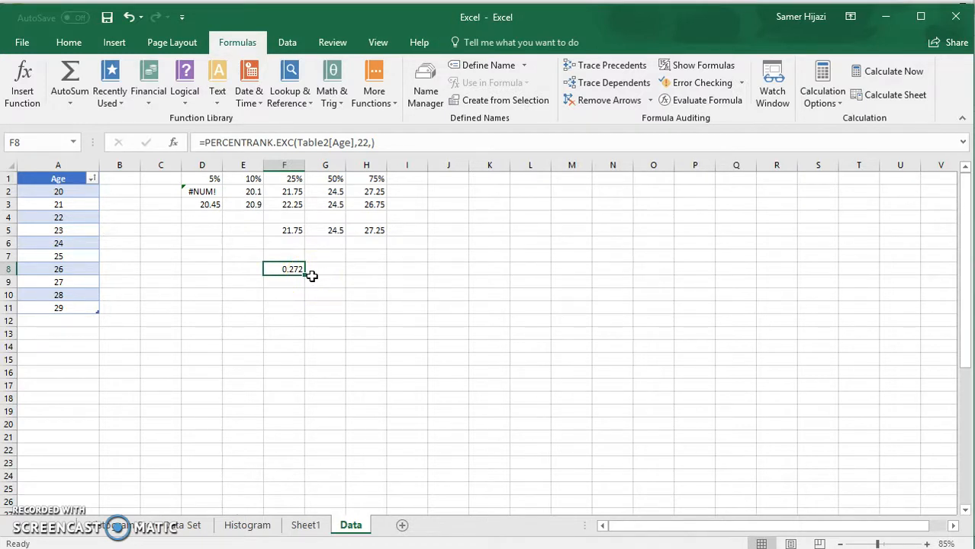
Enter a PERCENTRANK.EXC formula in G8 for the Age values A2:A11 with x 24.5 and an empty significance argument, and select G1:G2
left_click(334, 266)
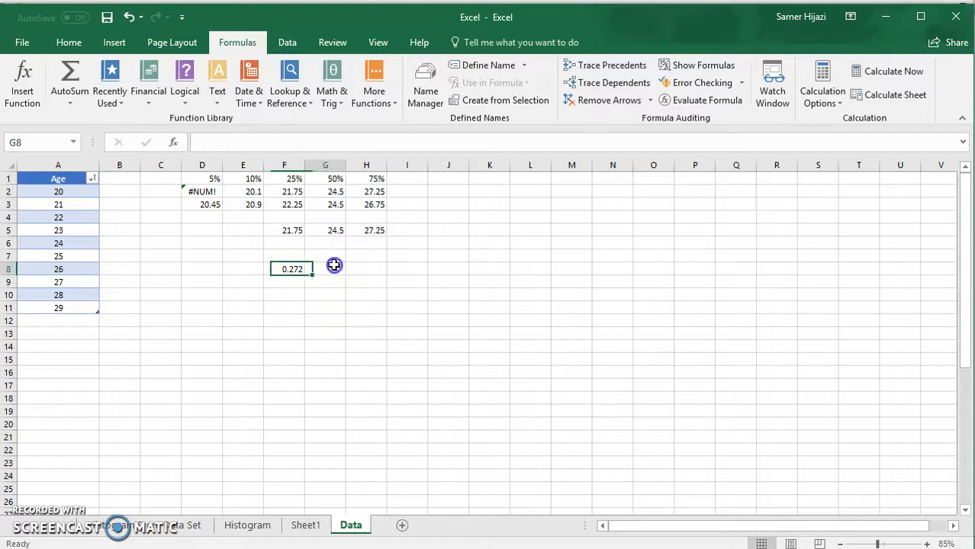
type("=p")
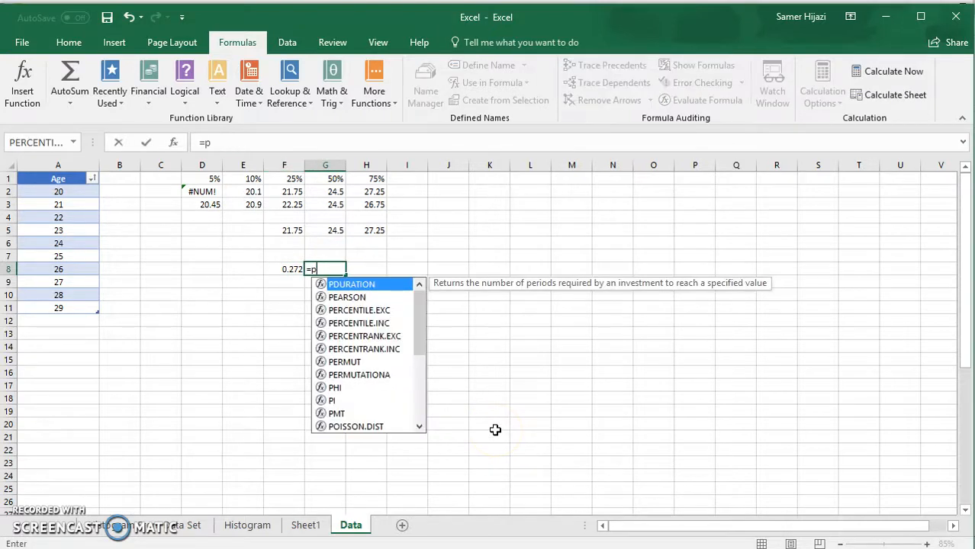
type("er")
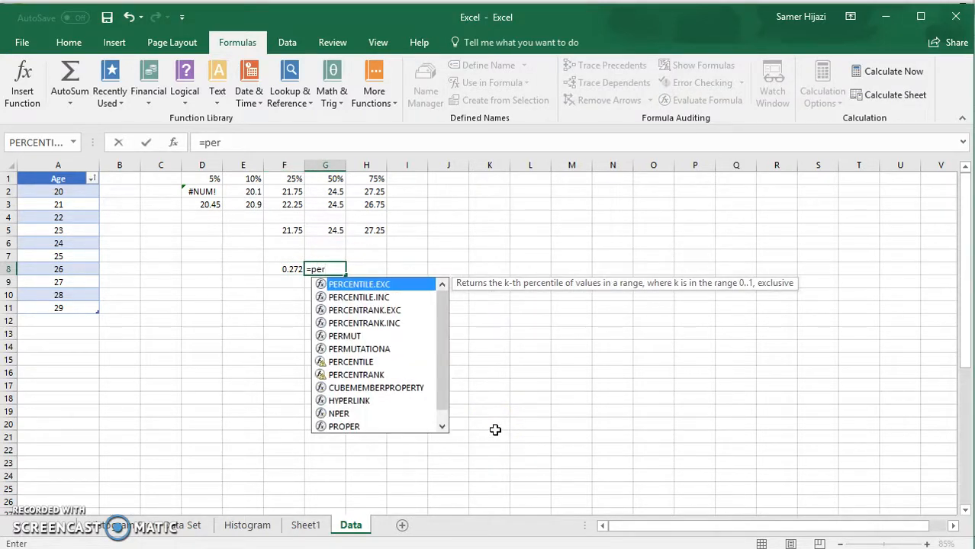
double_click(373, 309)
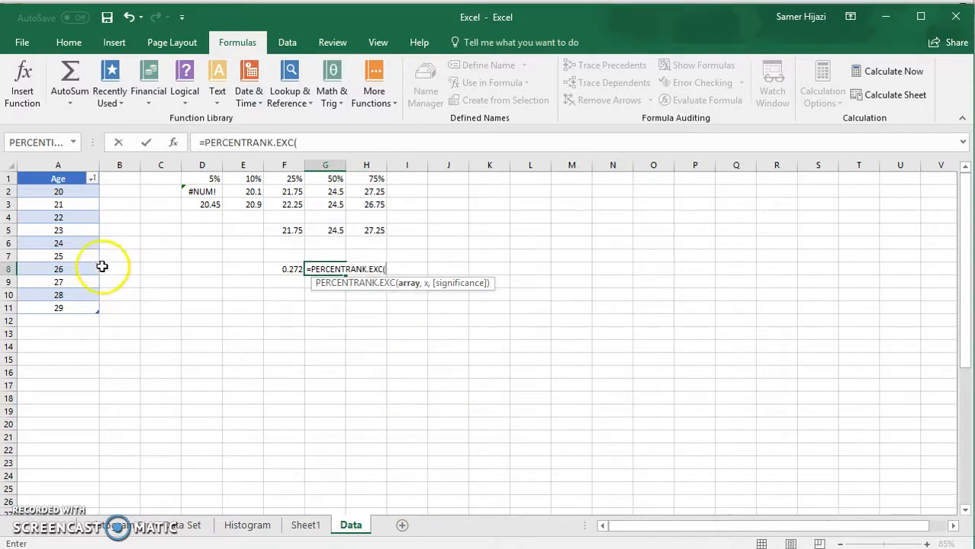
left_click_drag(61, 190, 73, 306)
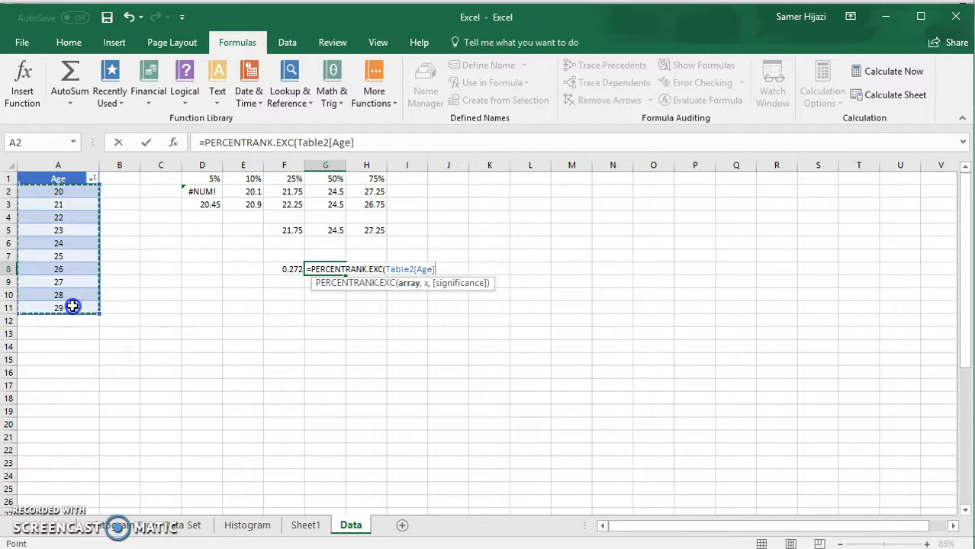
type(",24.5")
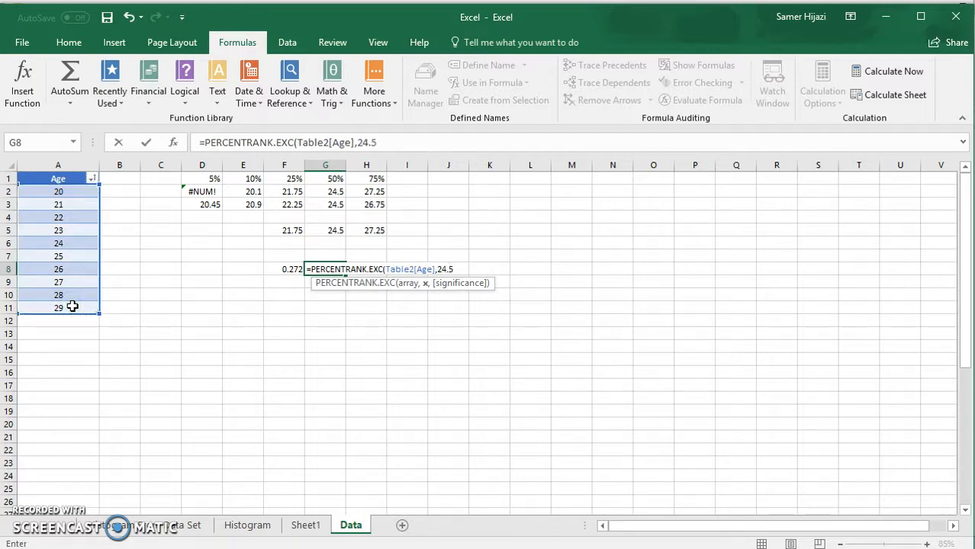
type(",")
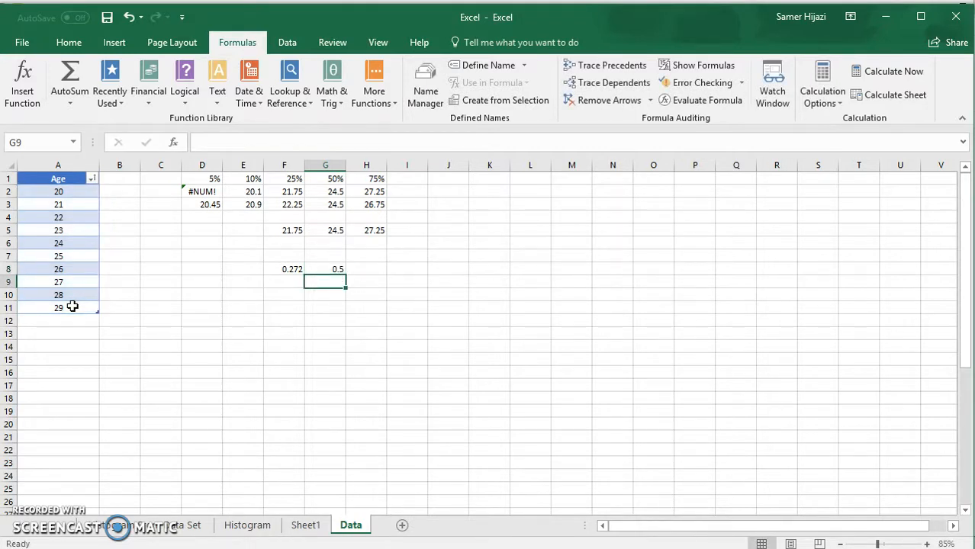
left_click(339, 271)
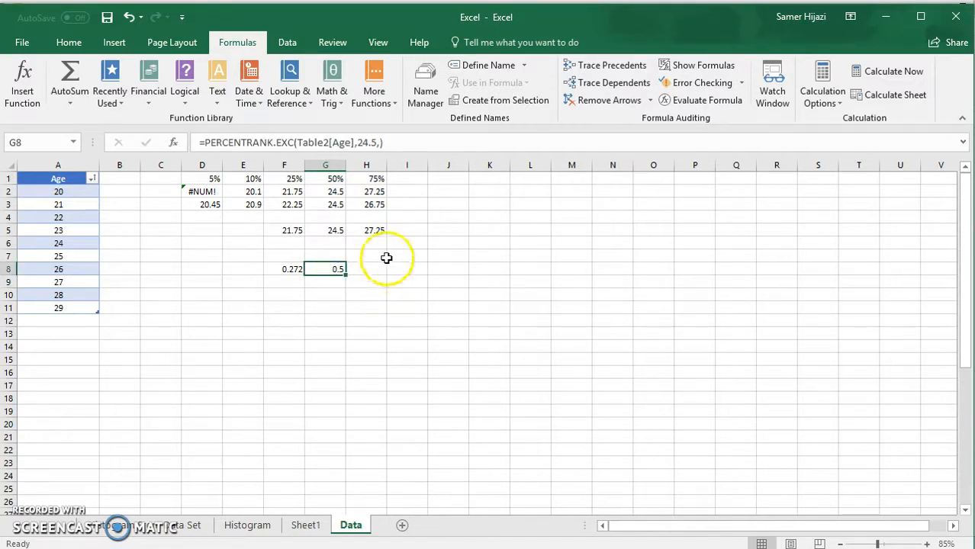
left_click_drag(326, 178, 320, 193)
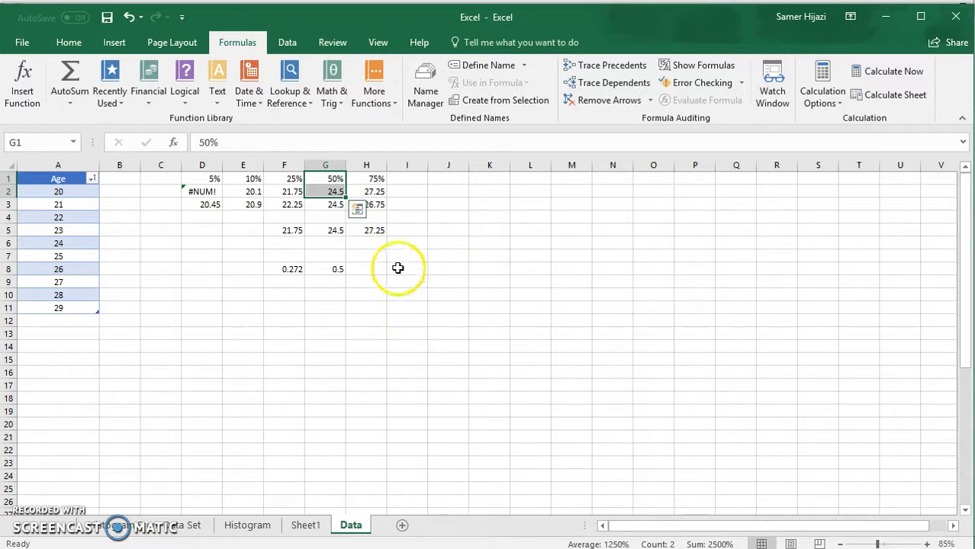
Enter a PERCENTRANK.EXC formula in H8 for the Age values A2:A11 with x 28 and significance 6, and reselect H8
left_click(376, 268)
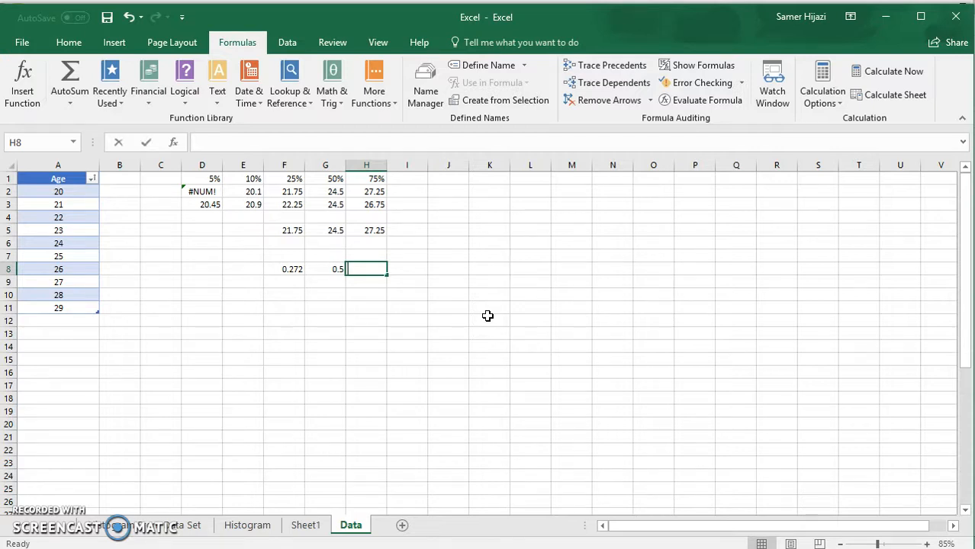
type("=per")
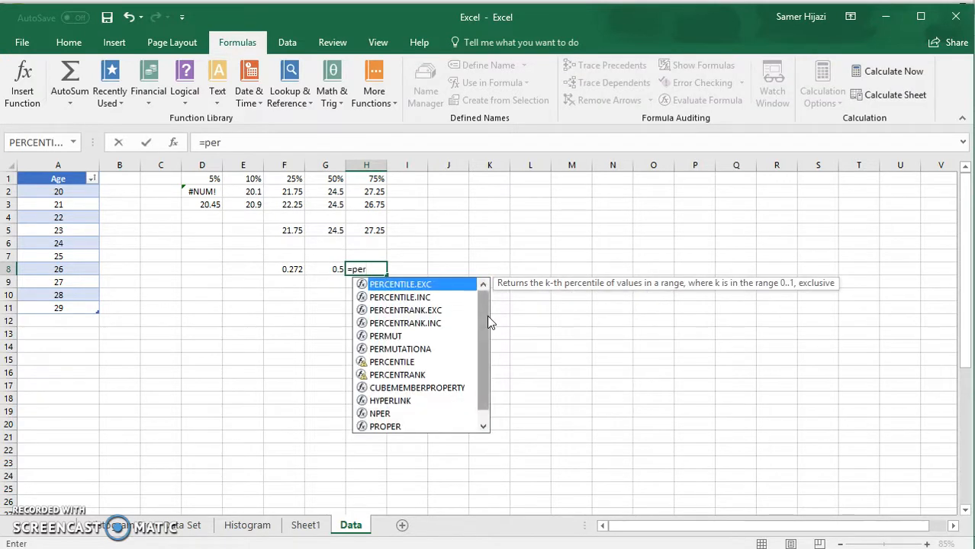
left_click(434, 311)
double_click(436, 314)
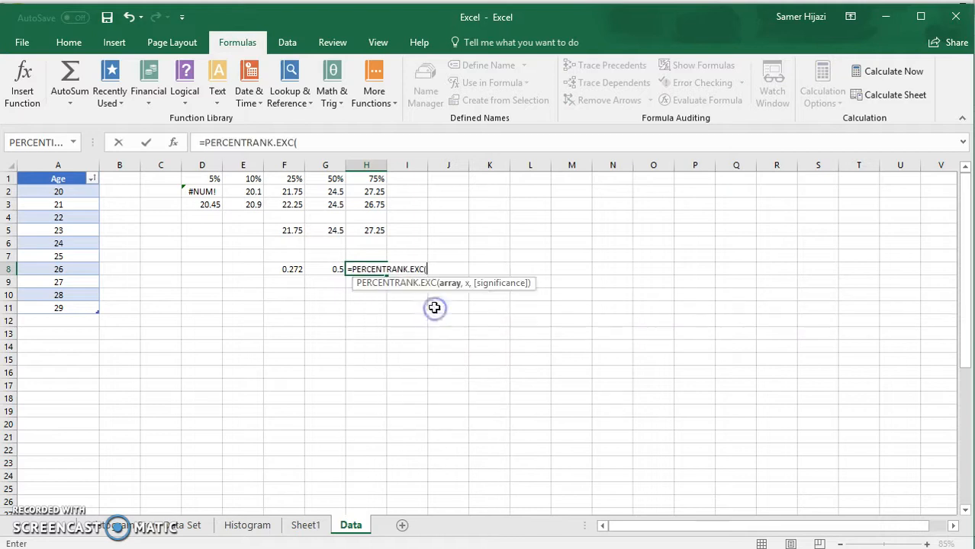
left_click_drag(67, 191, 80, 305)
type(",28")
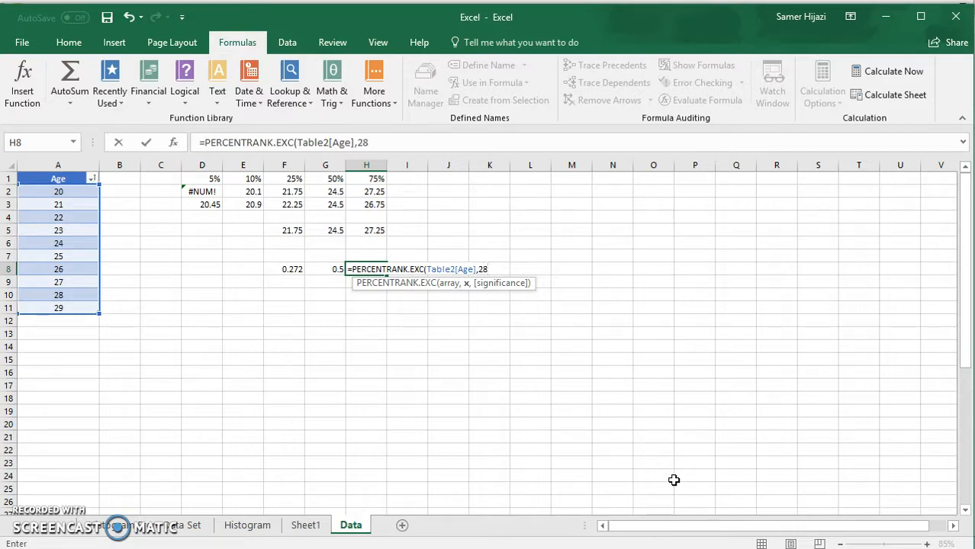
type(",6")
key("Return")
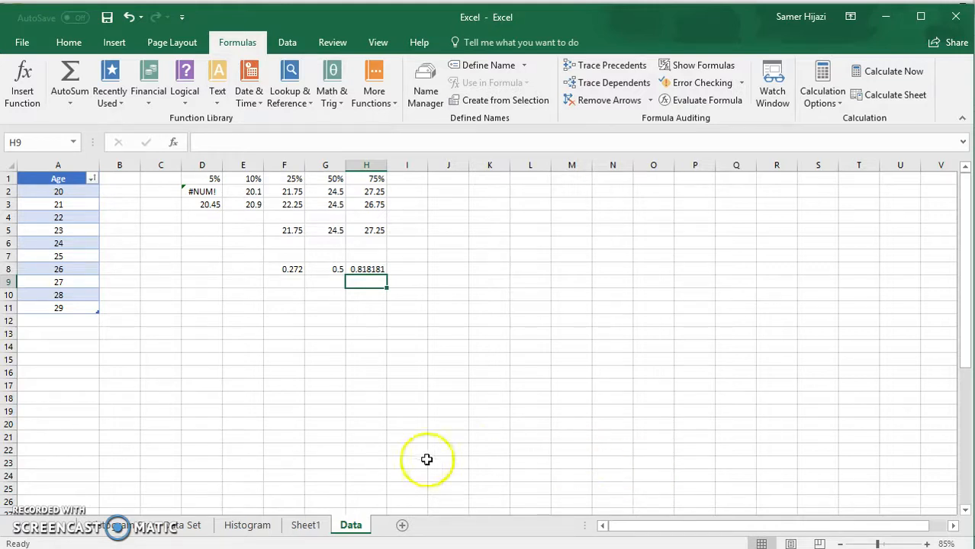
left_click(68, 295)
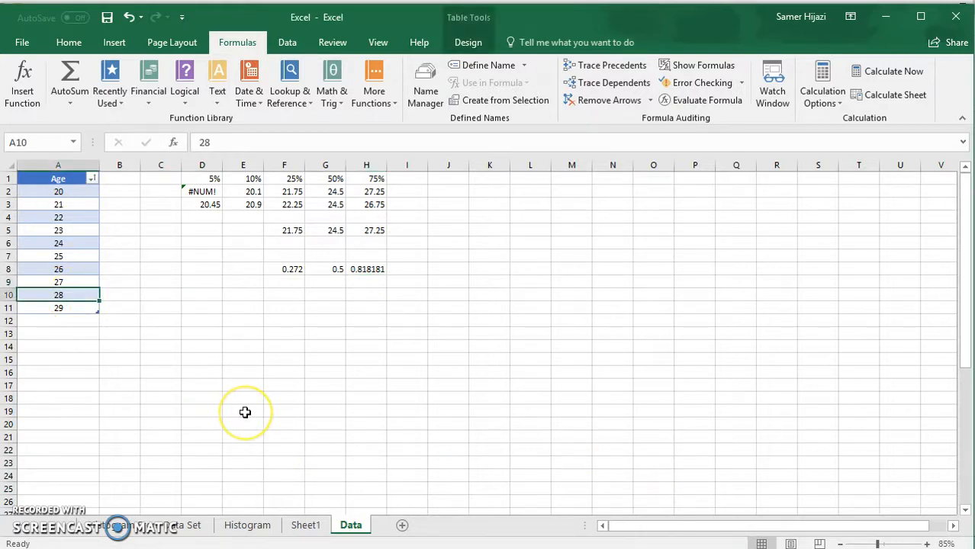
left_click(358, 268)
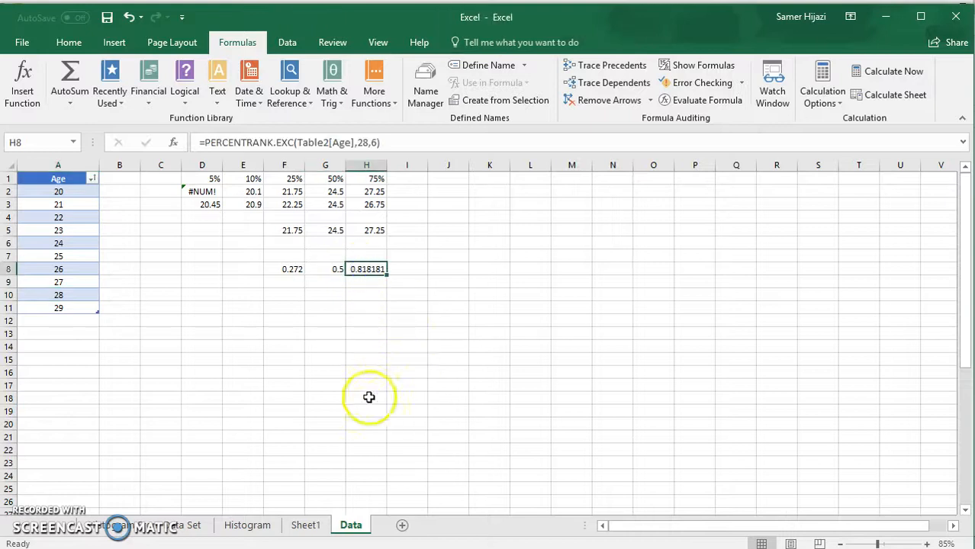